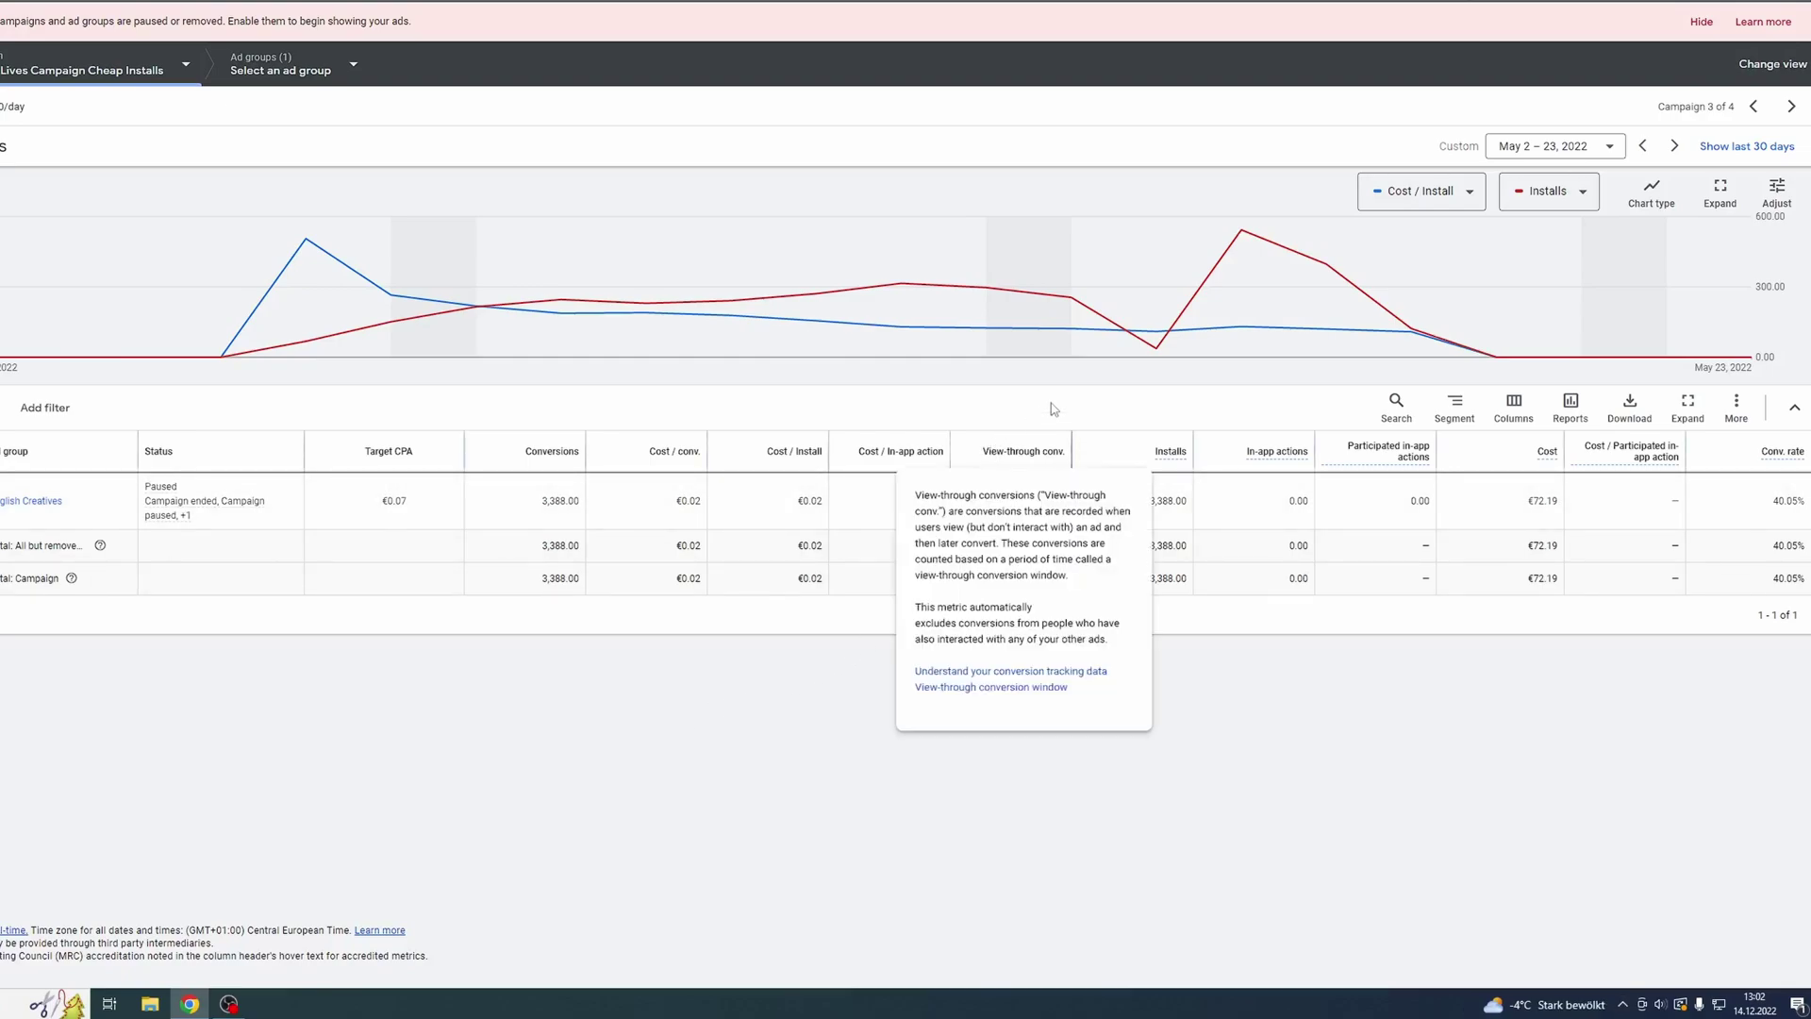
mouse_move(1156, 338)
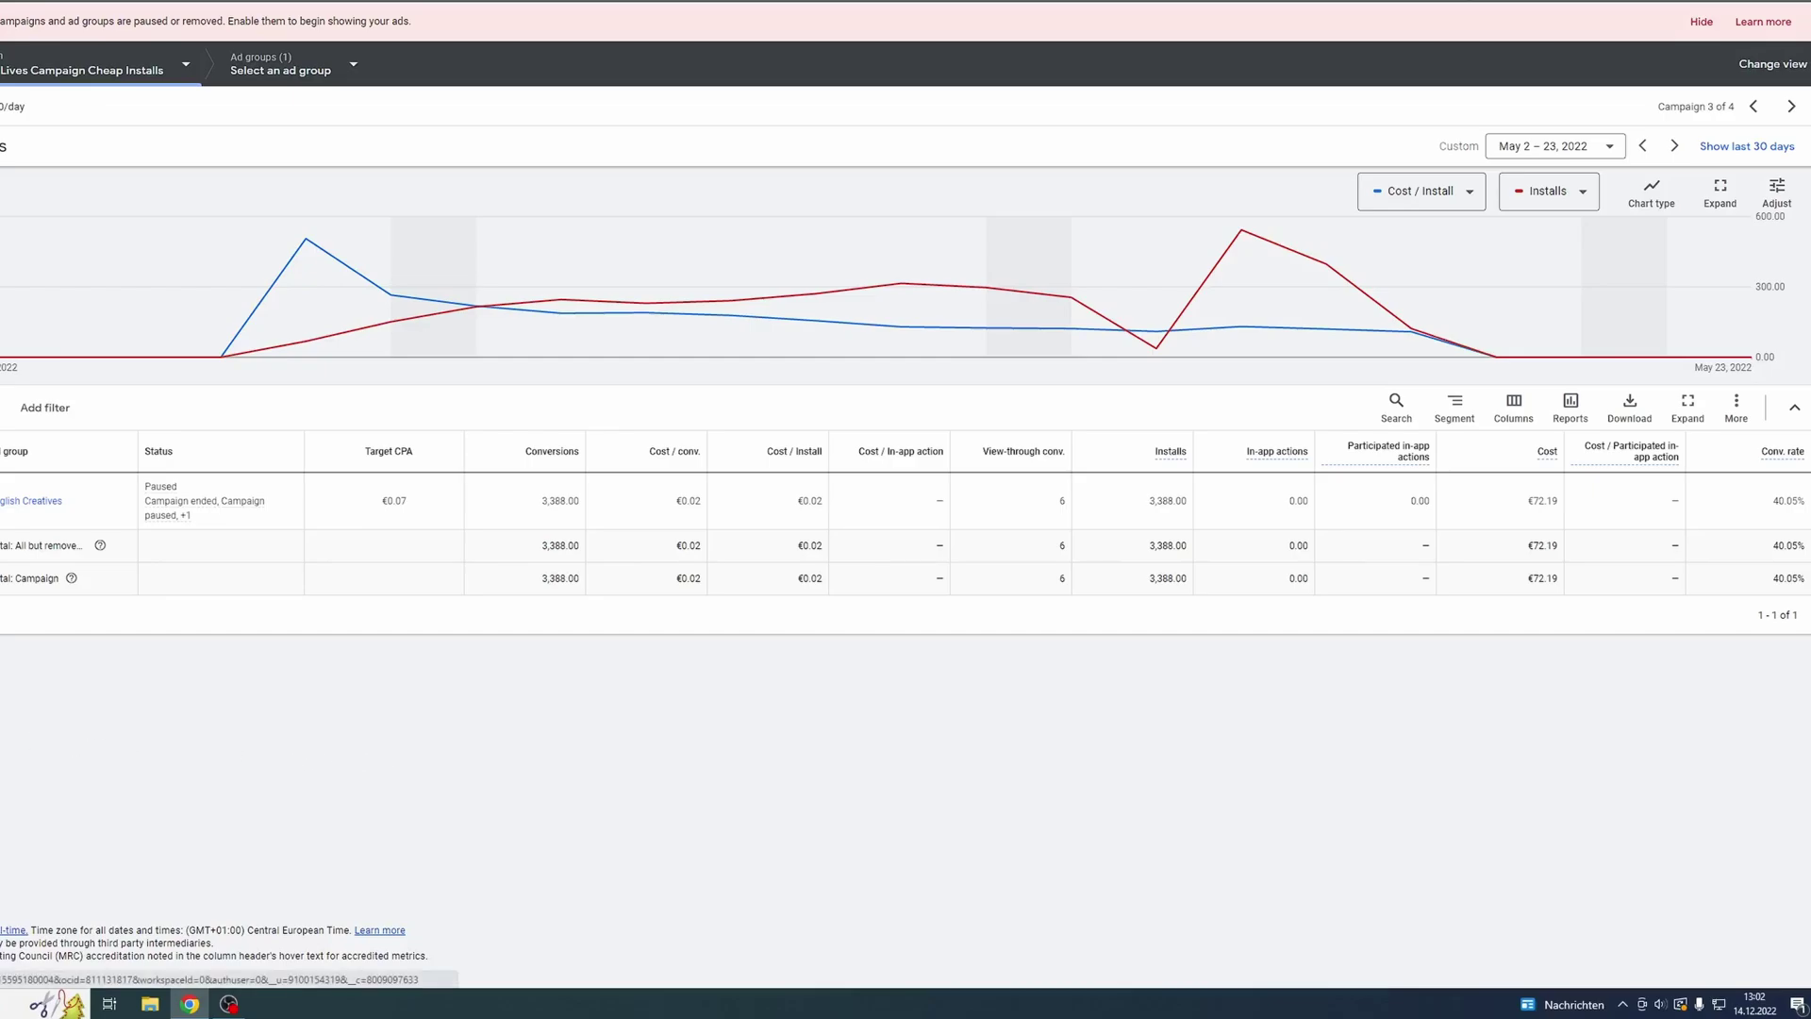
Show the campaign Overview and read downloads per country on the Locations map
left_click(5, 222)
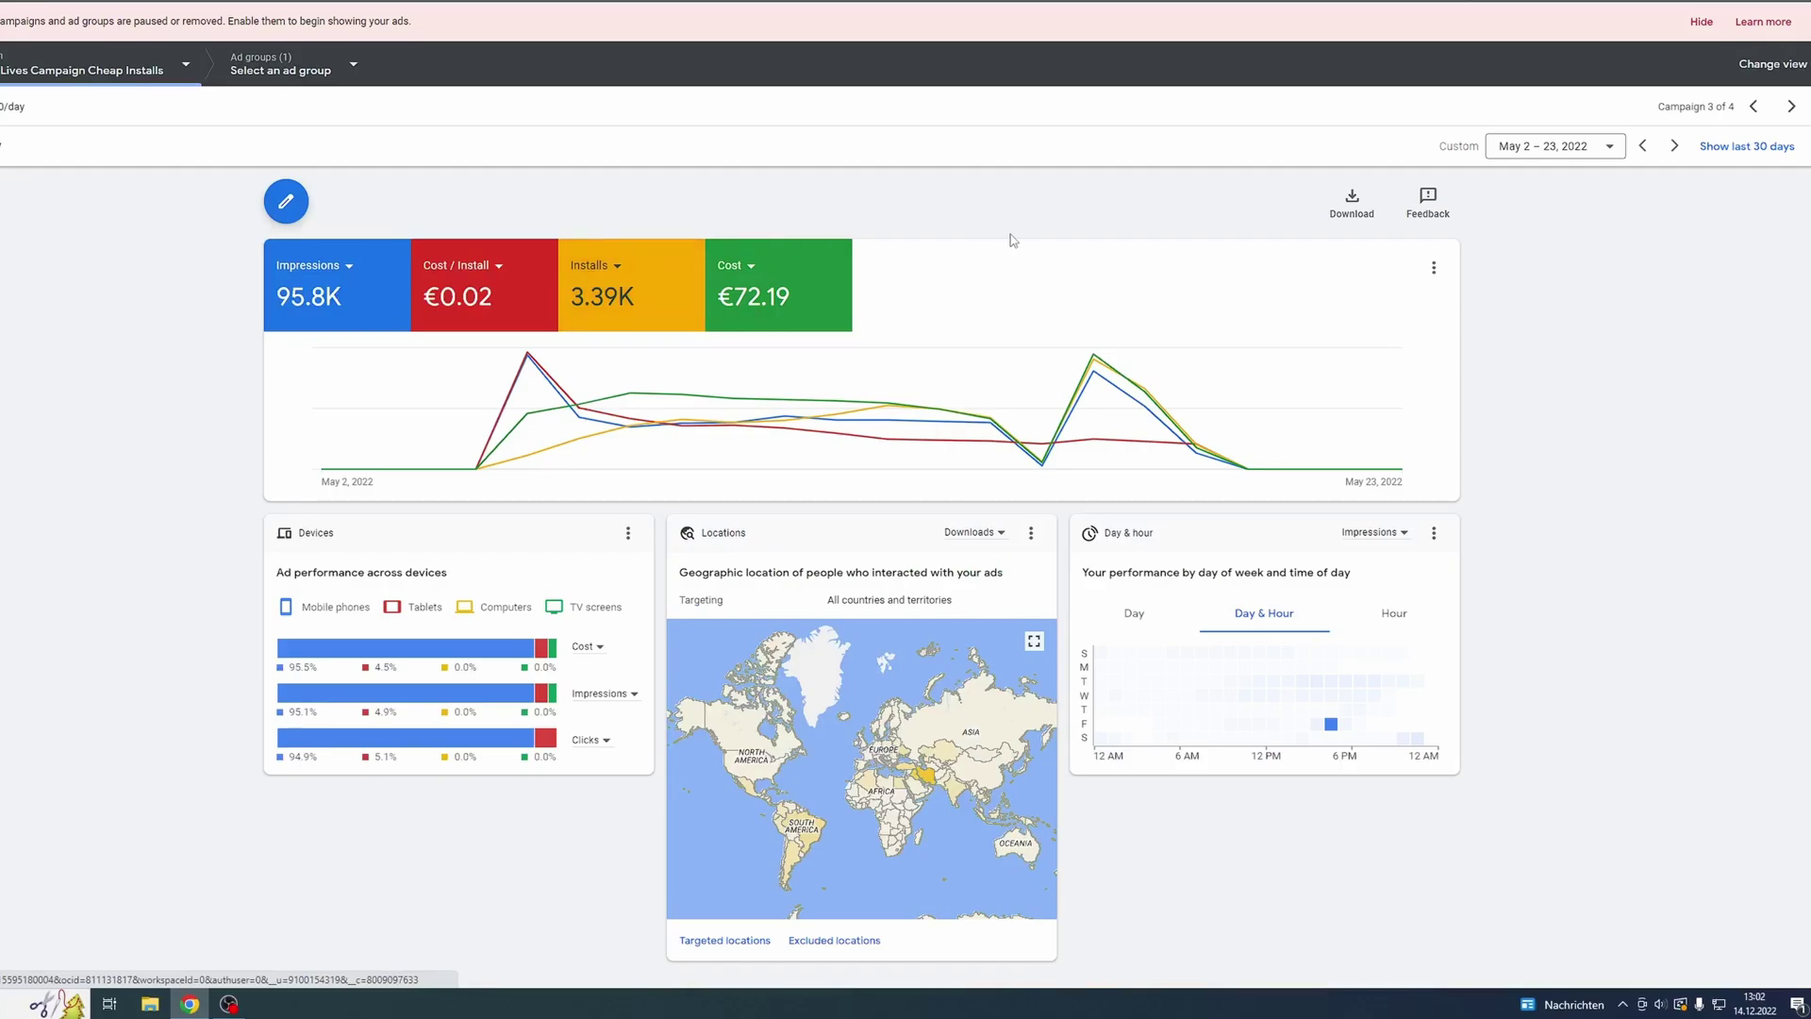
scroll(1008, 235, "down", 1)
scroll(986, 243, "up", 1)
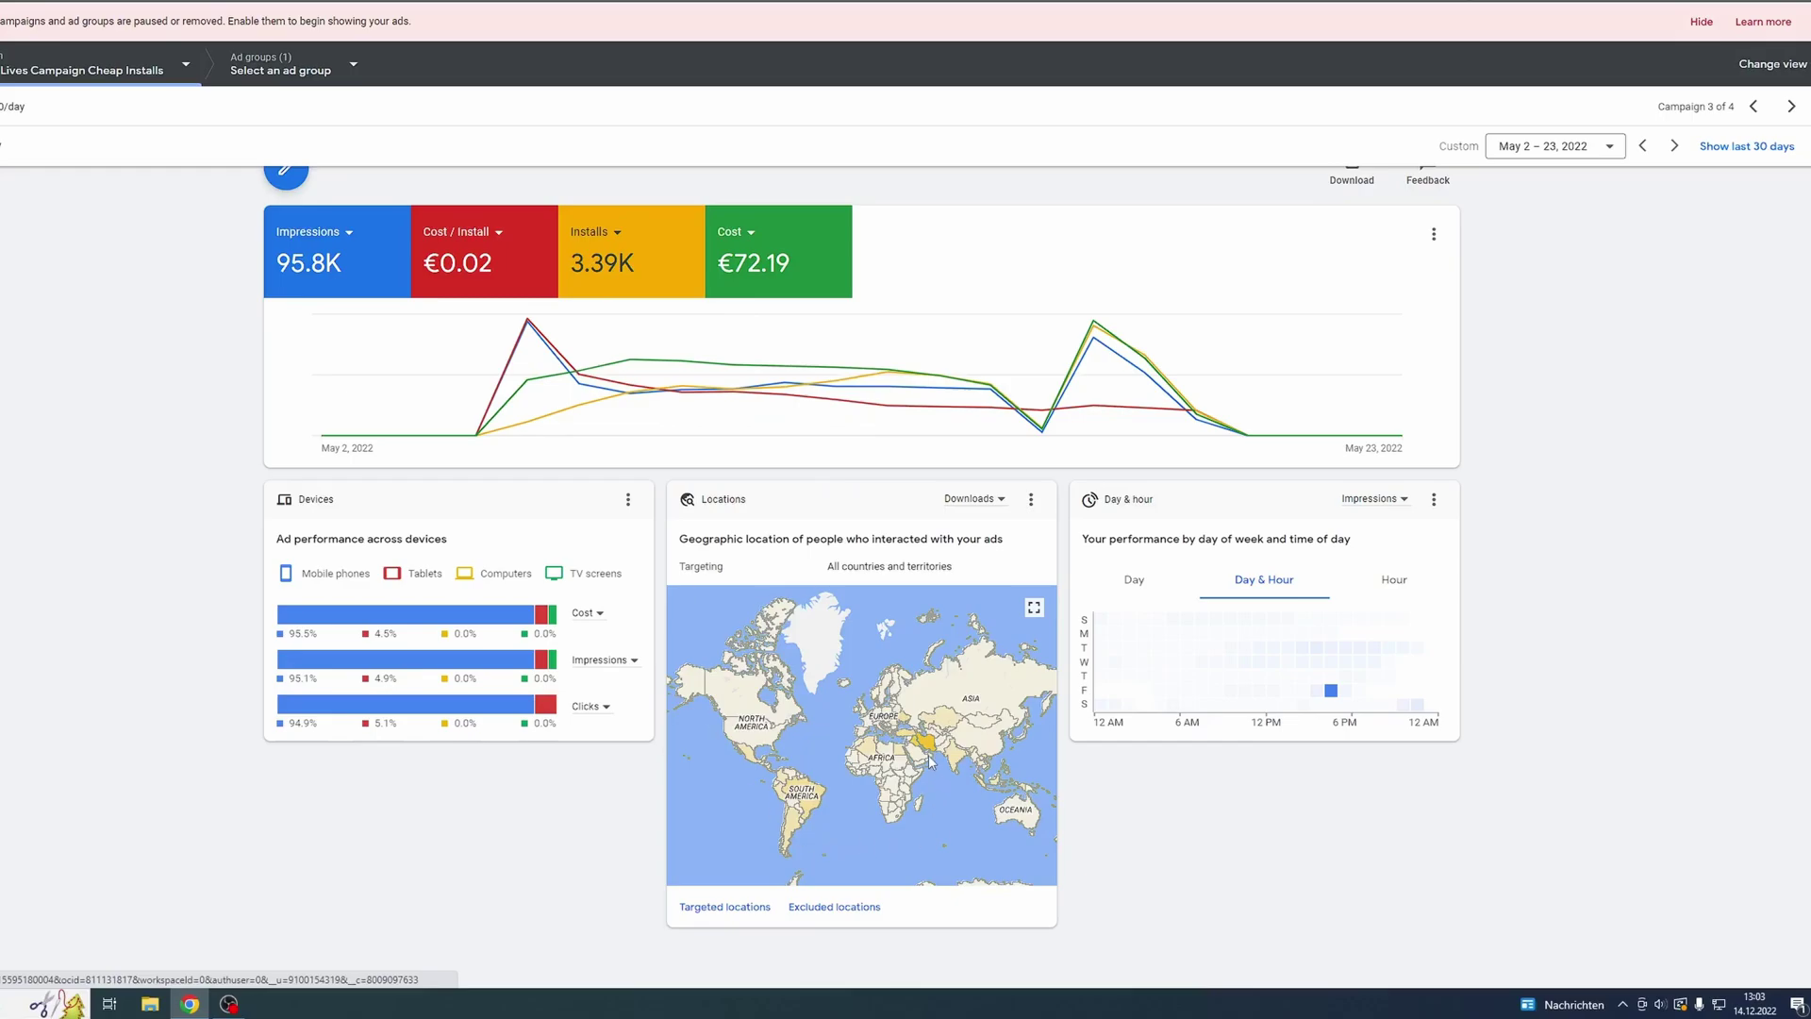
mouse_move(931, 759)
mouse_move(820, 801)
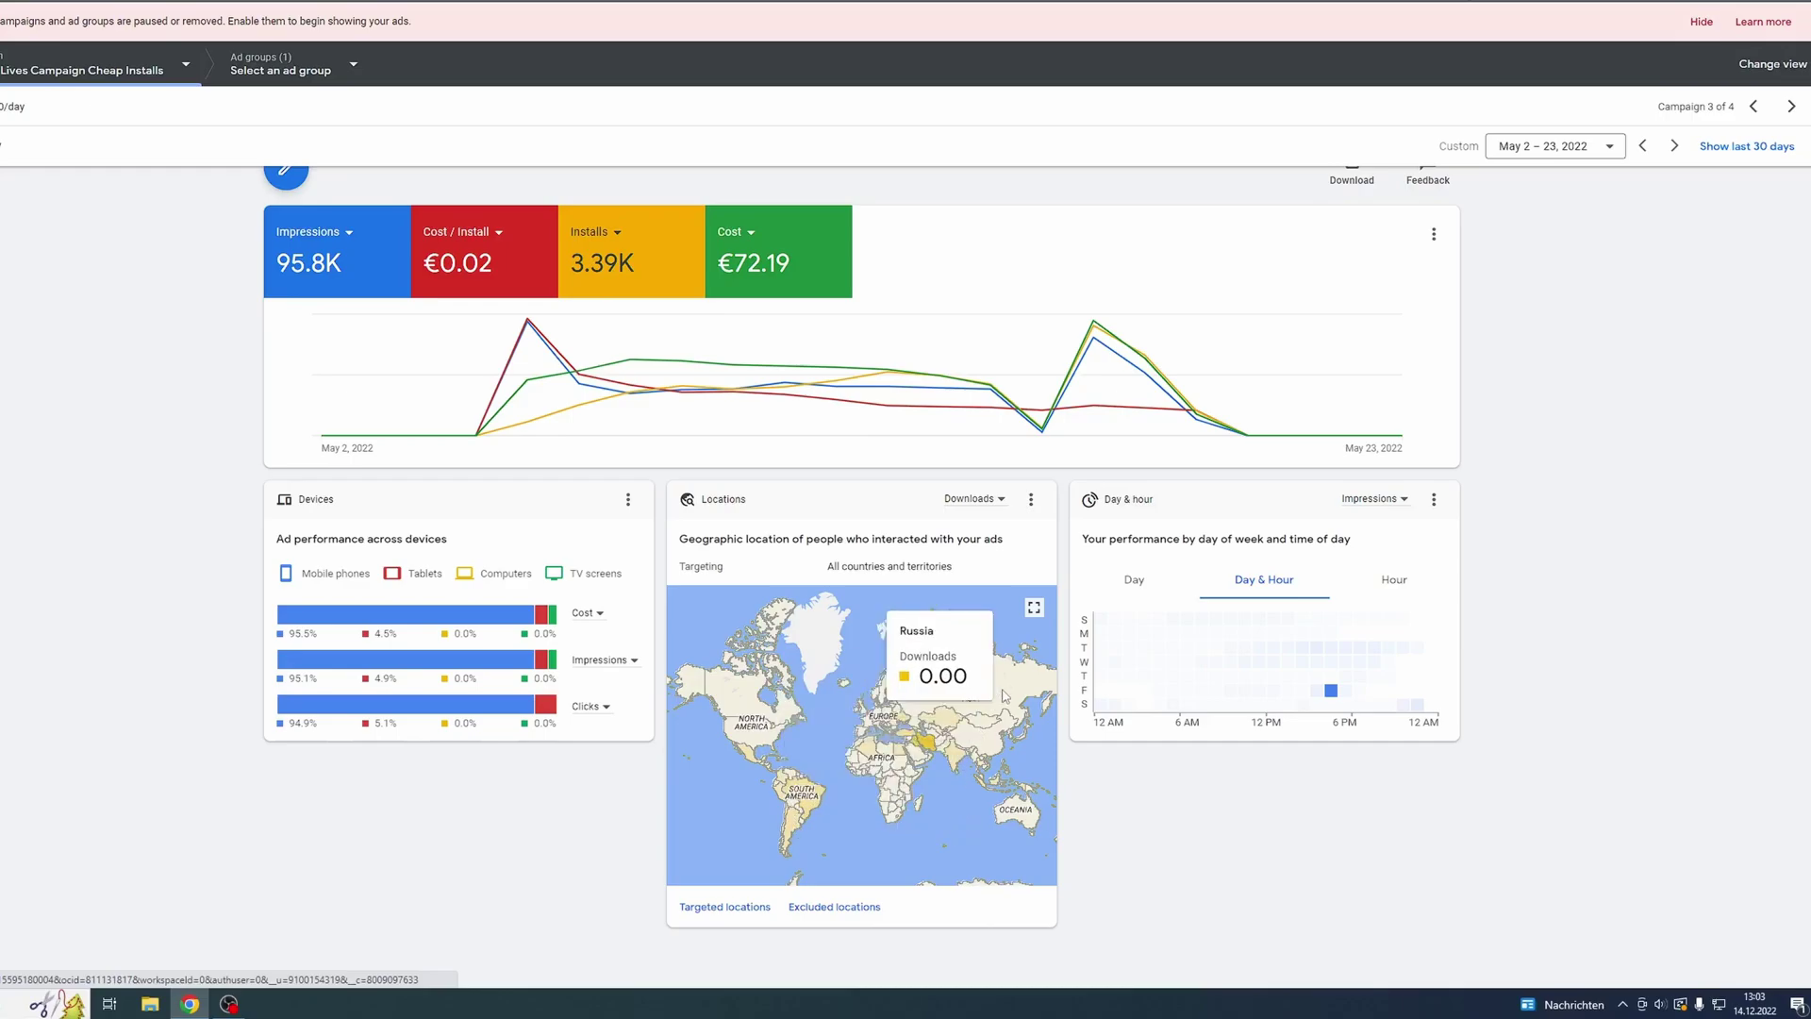
mouse_move(942, 719)
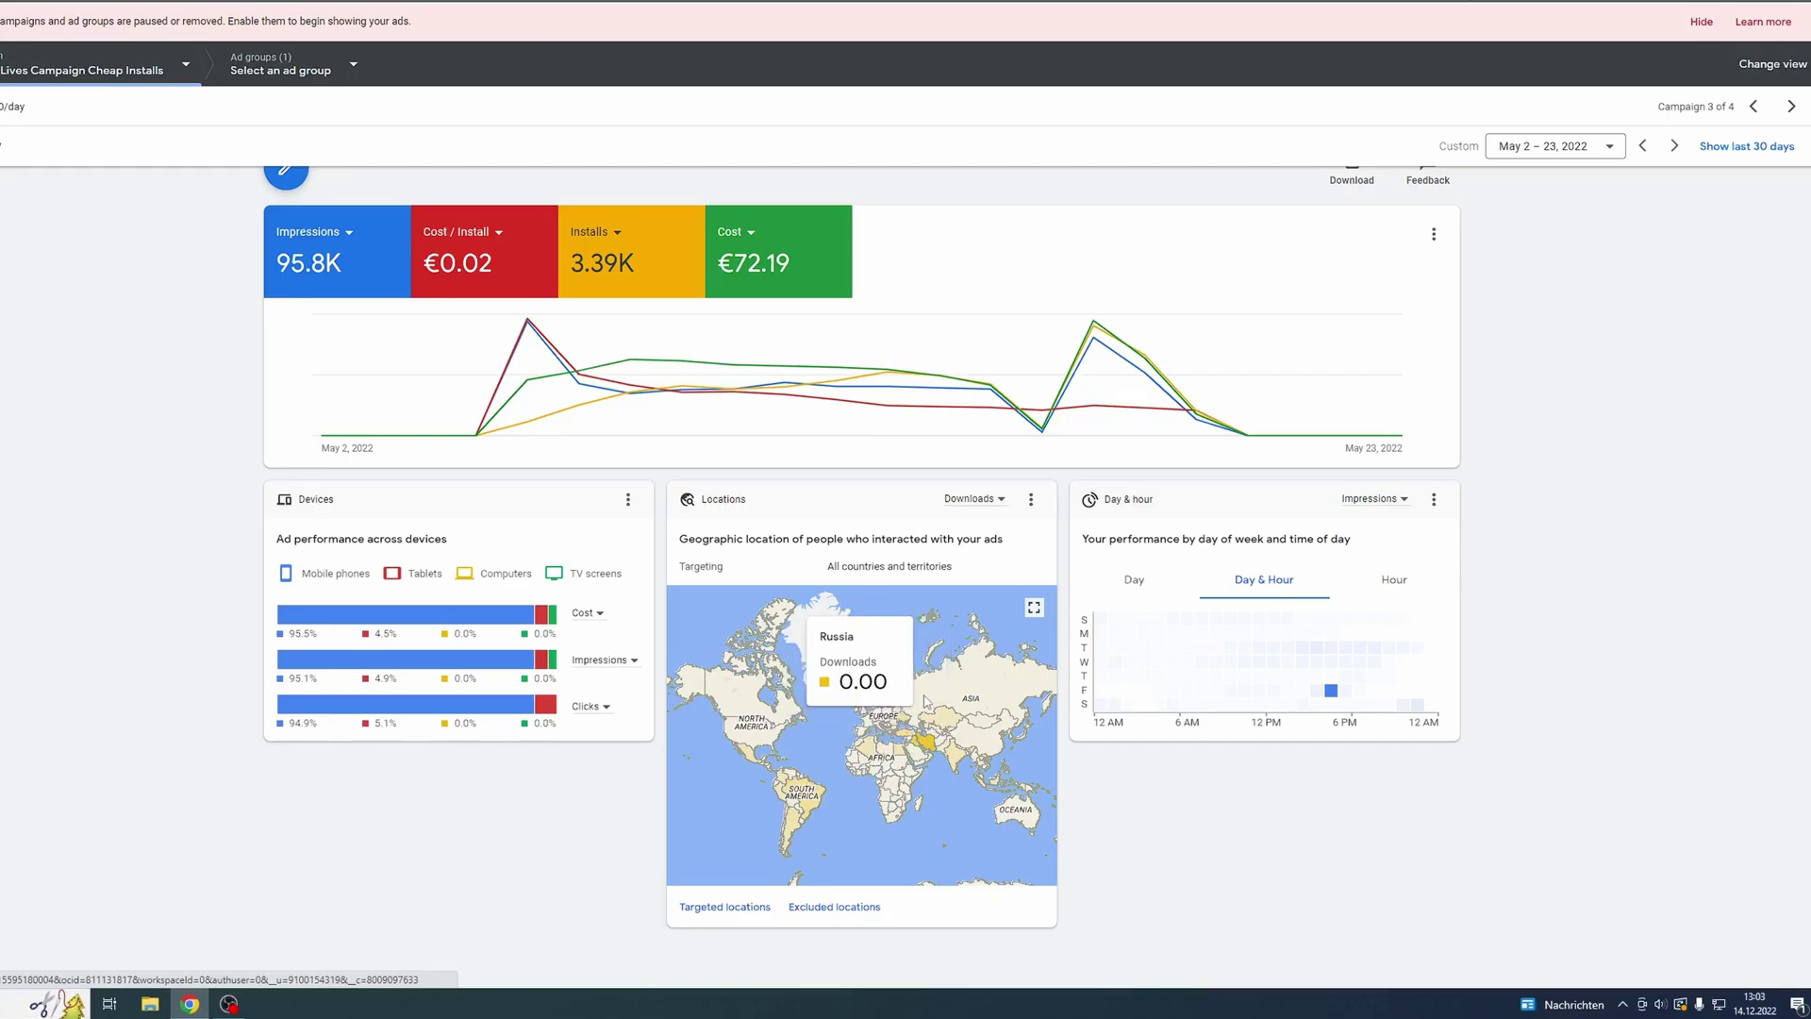
mouse_move(764, 679)
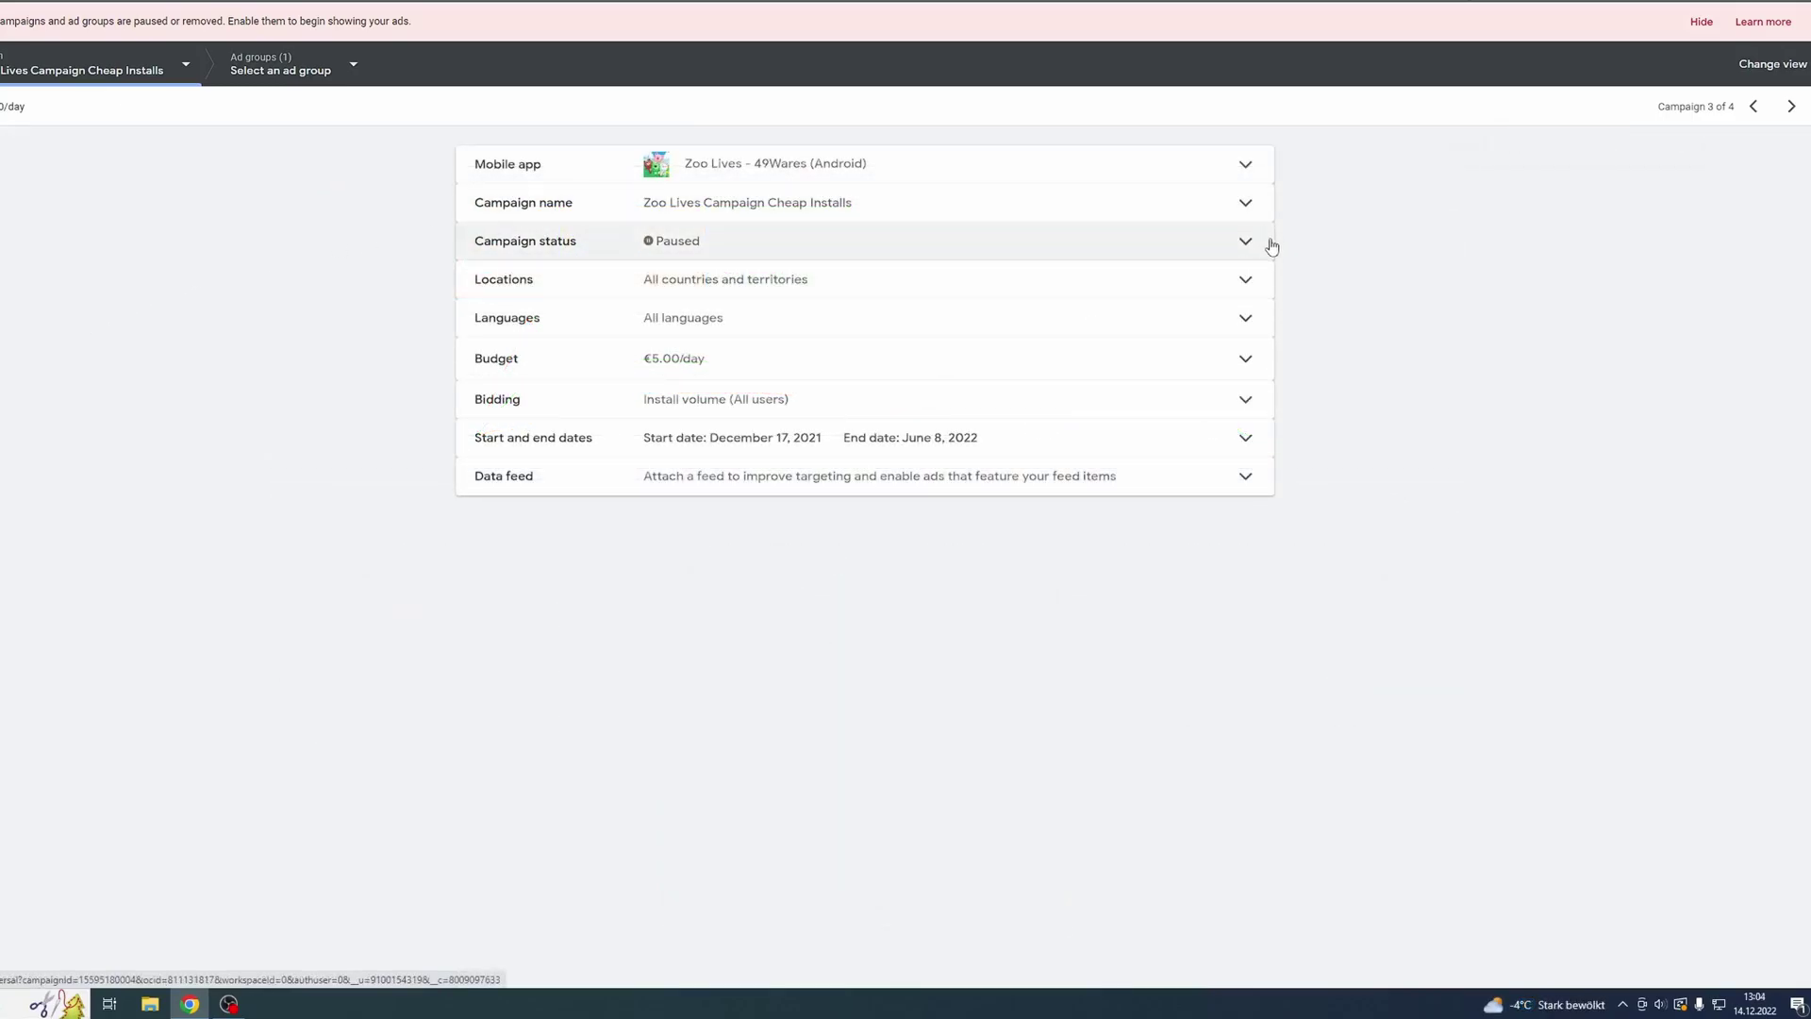
Expand the campaign's Locations and Location options, then open its Languages setting
left_click(1250, 279)
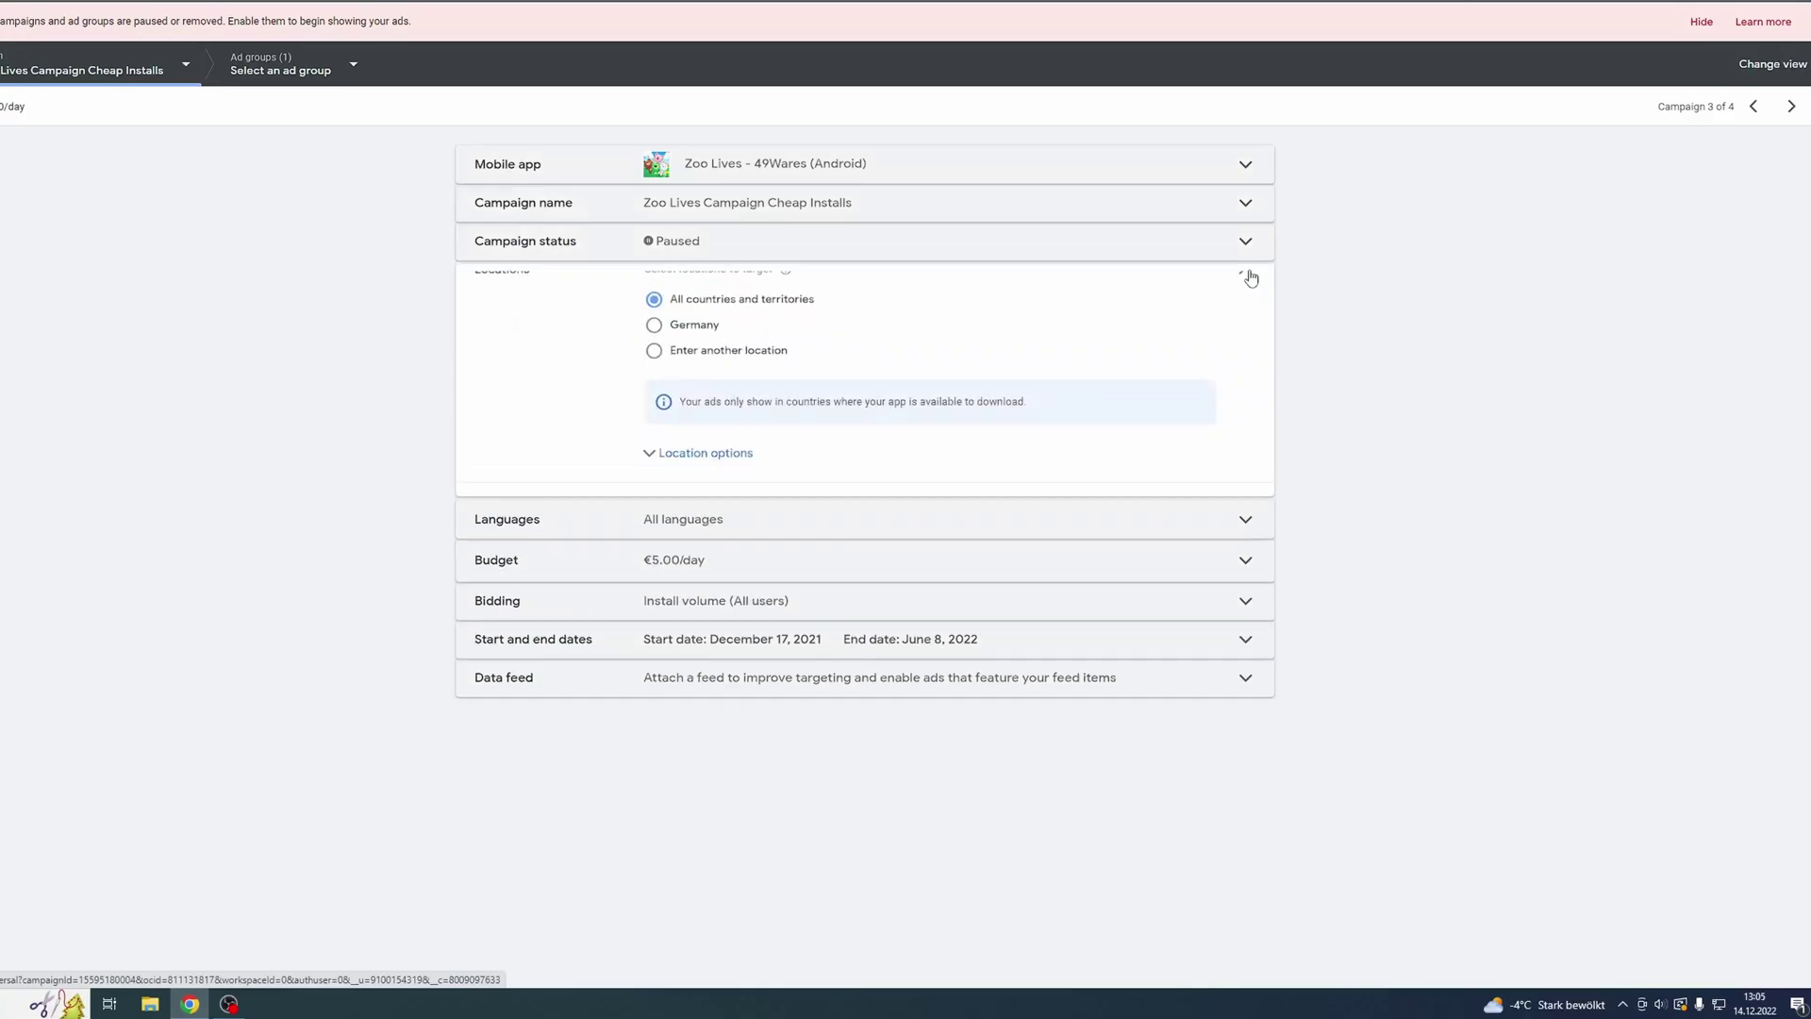
left_click(707, 482)
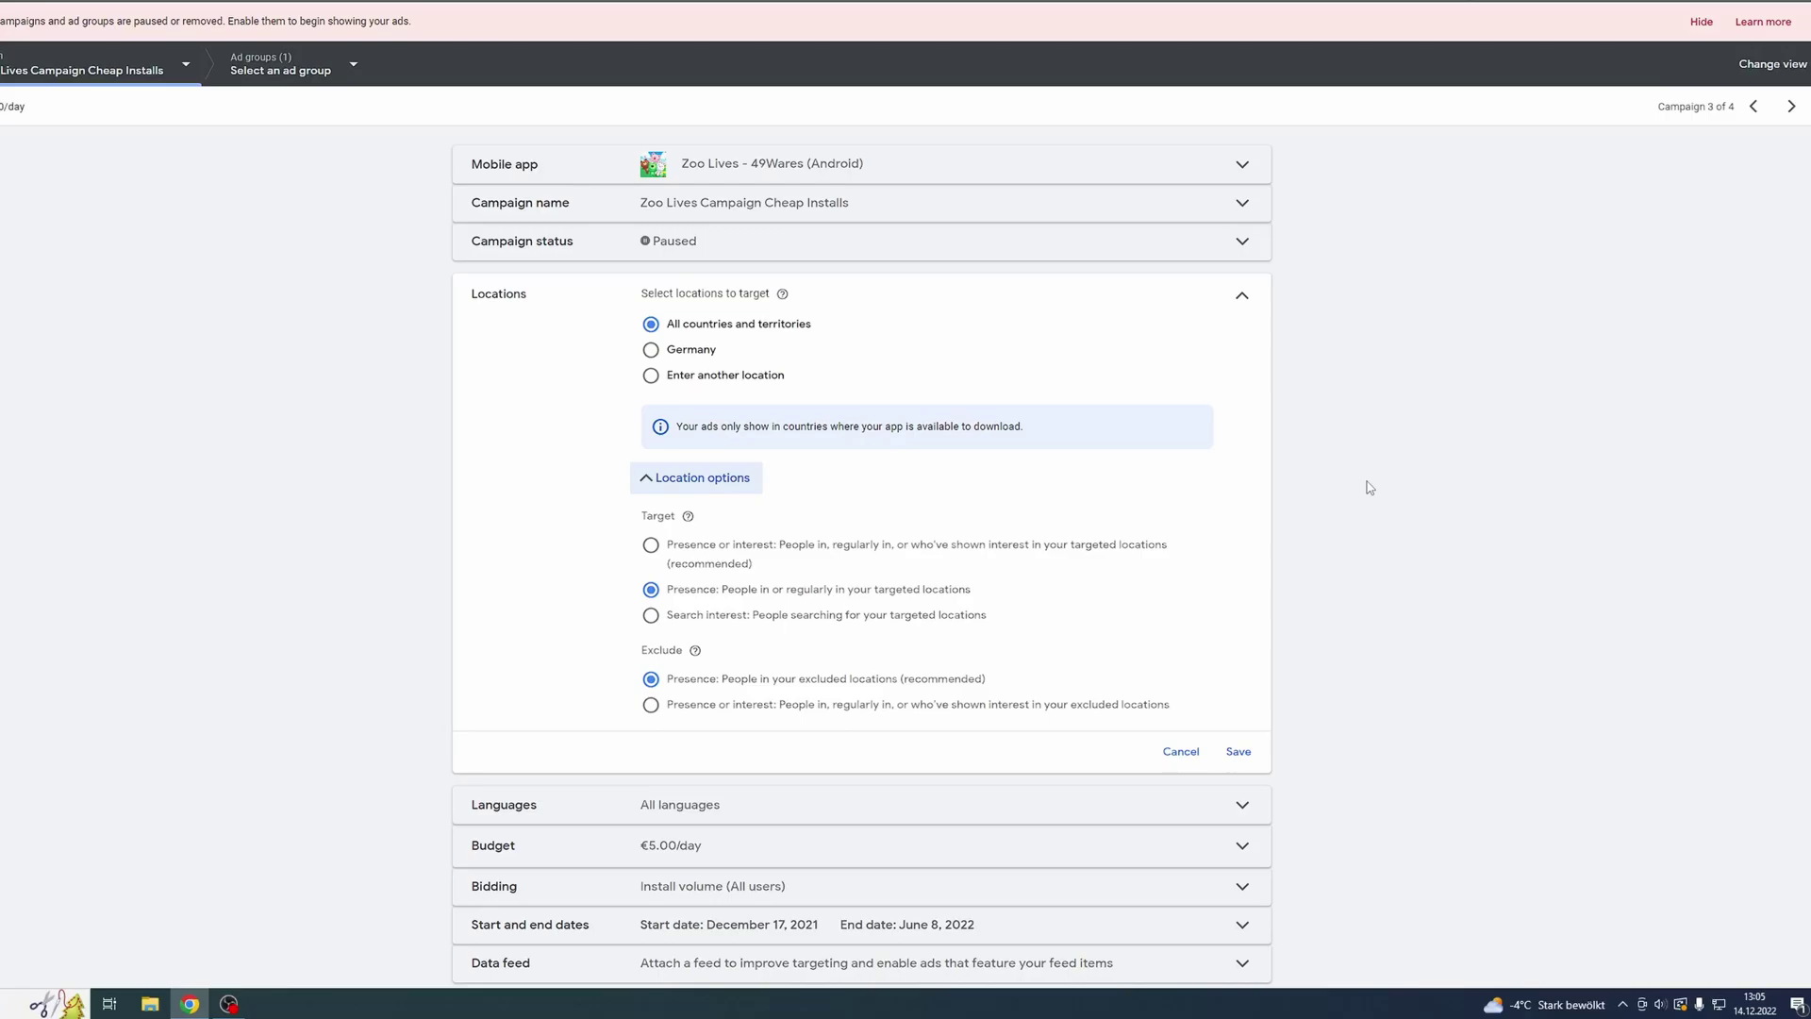
scroll(1369, 488, "down", 1)
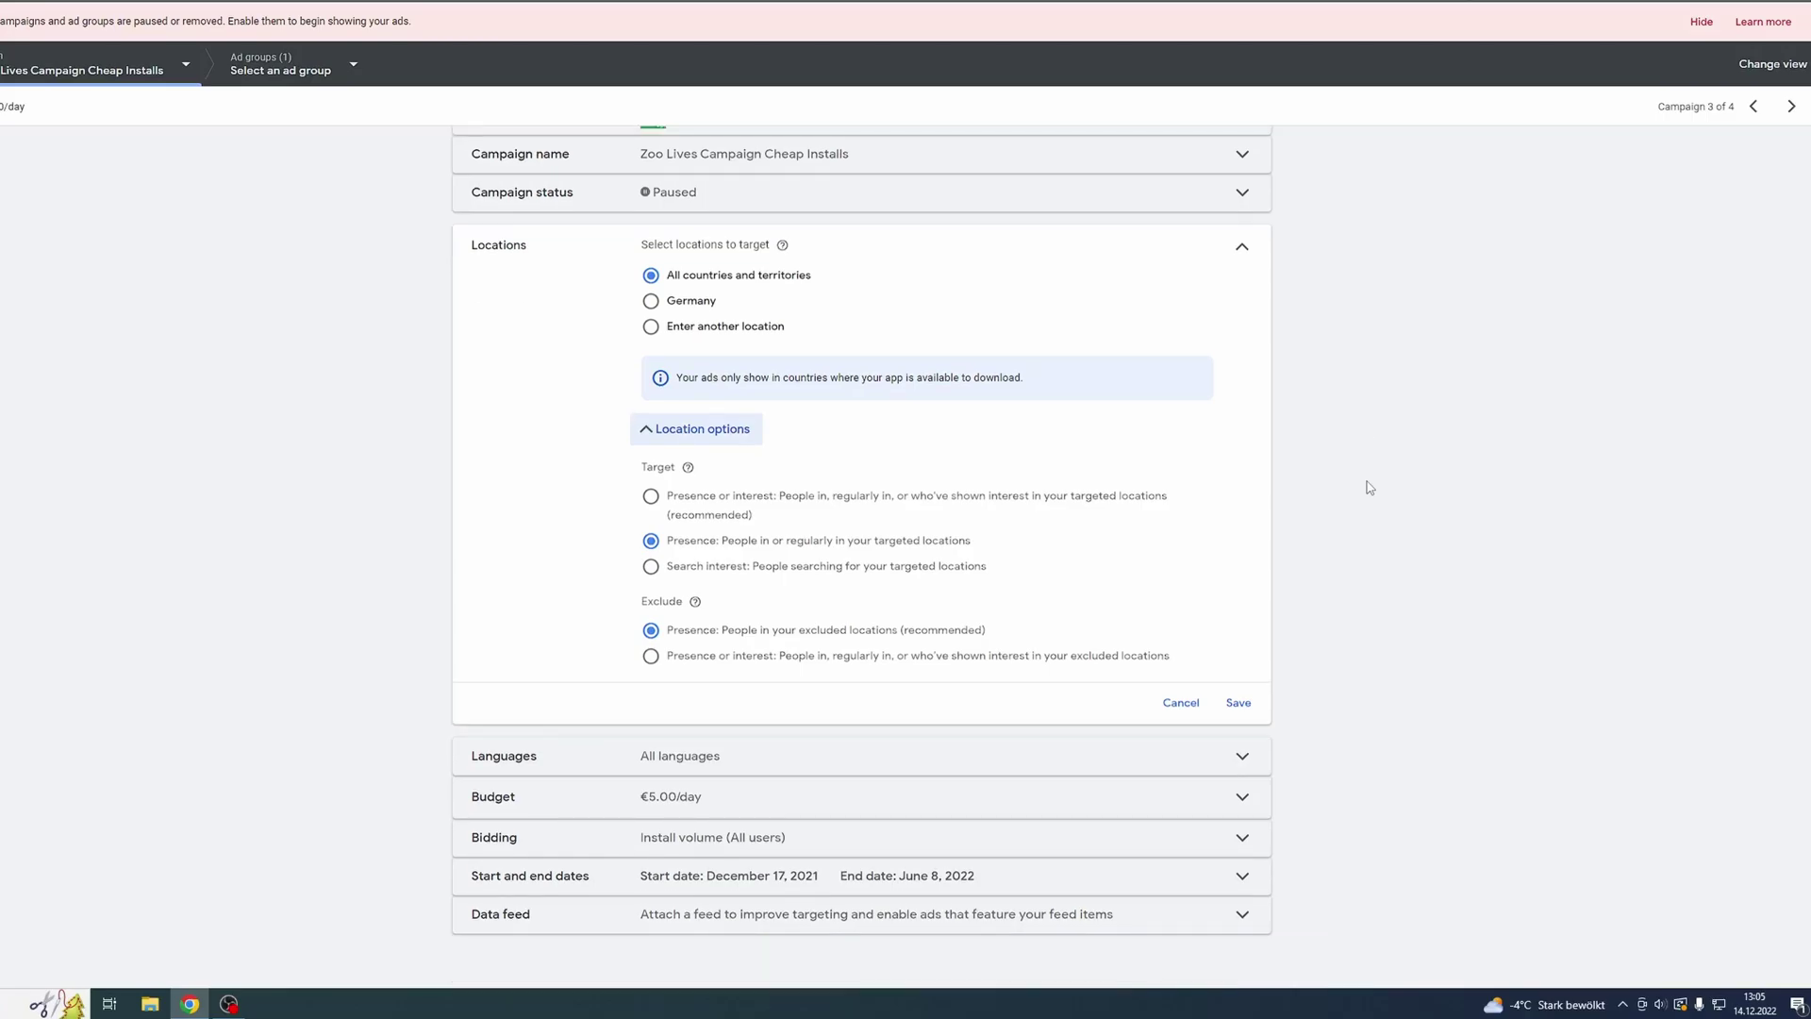
left_click(792, 761)
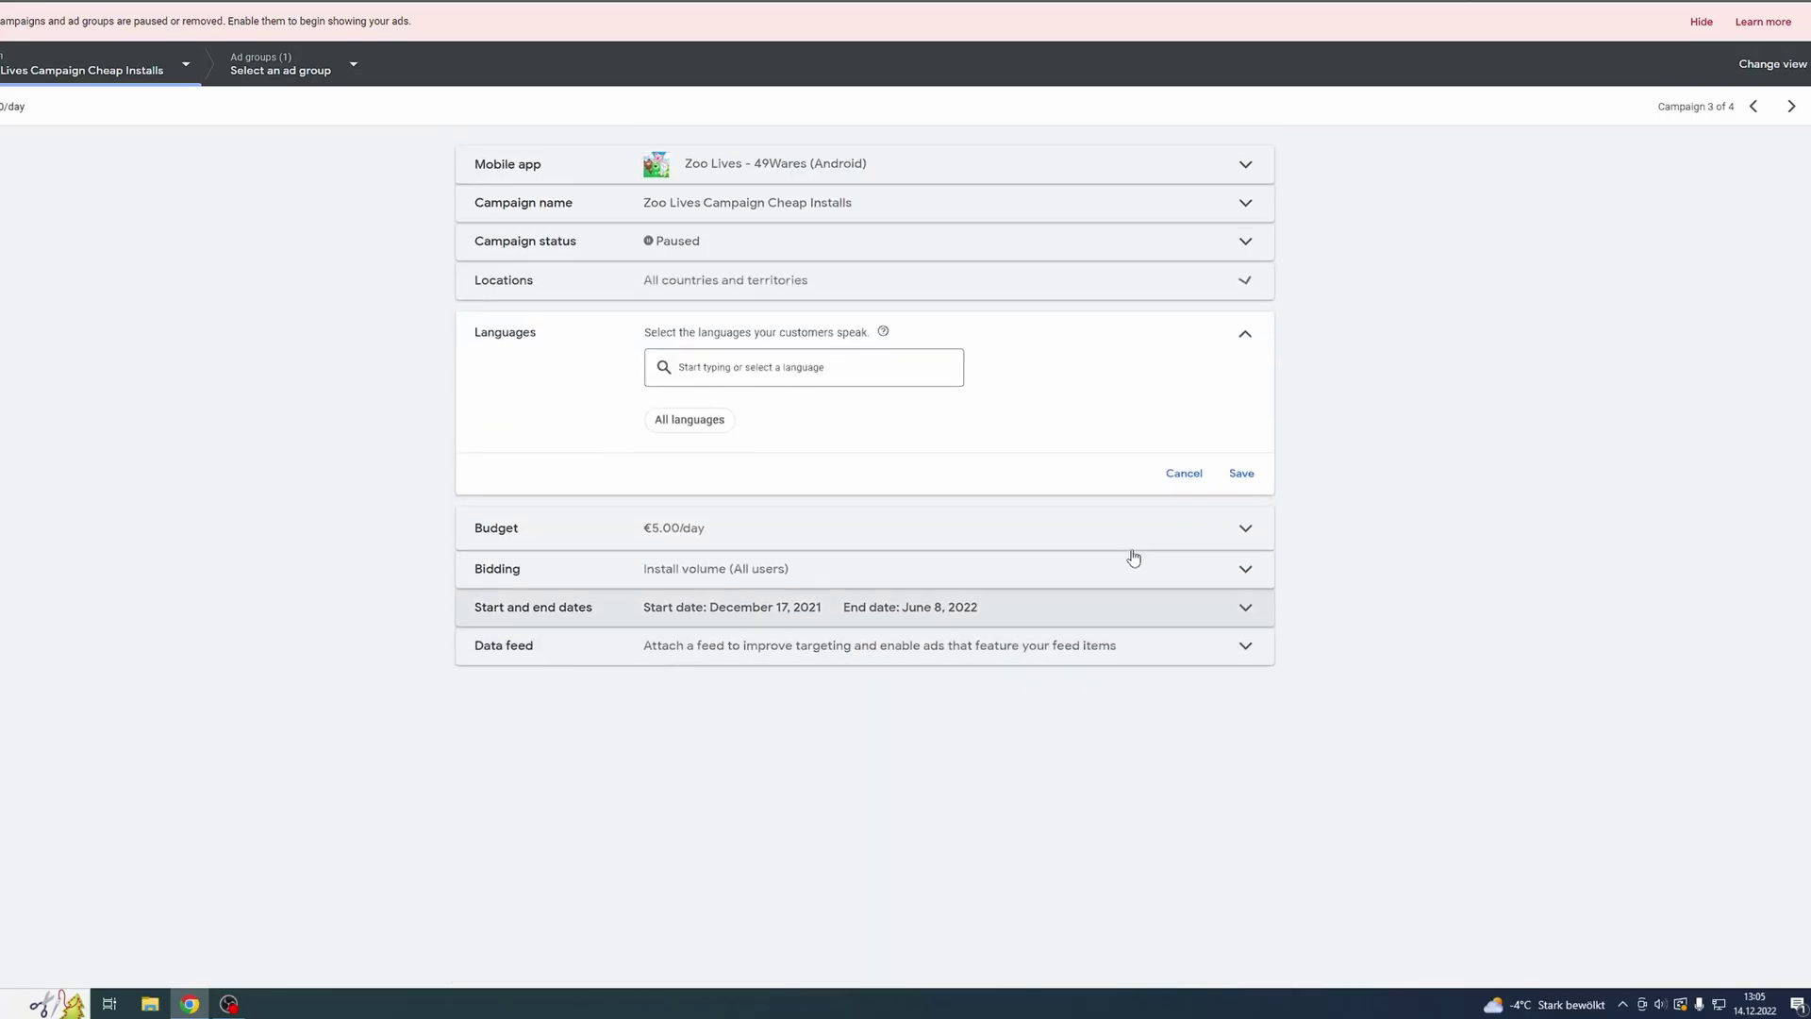
Open the Budget setting showing the €5.00 average daily budget
left_click(978, 526)
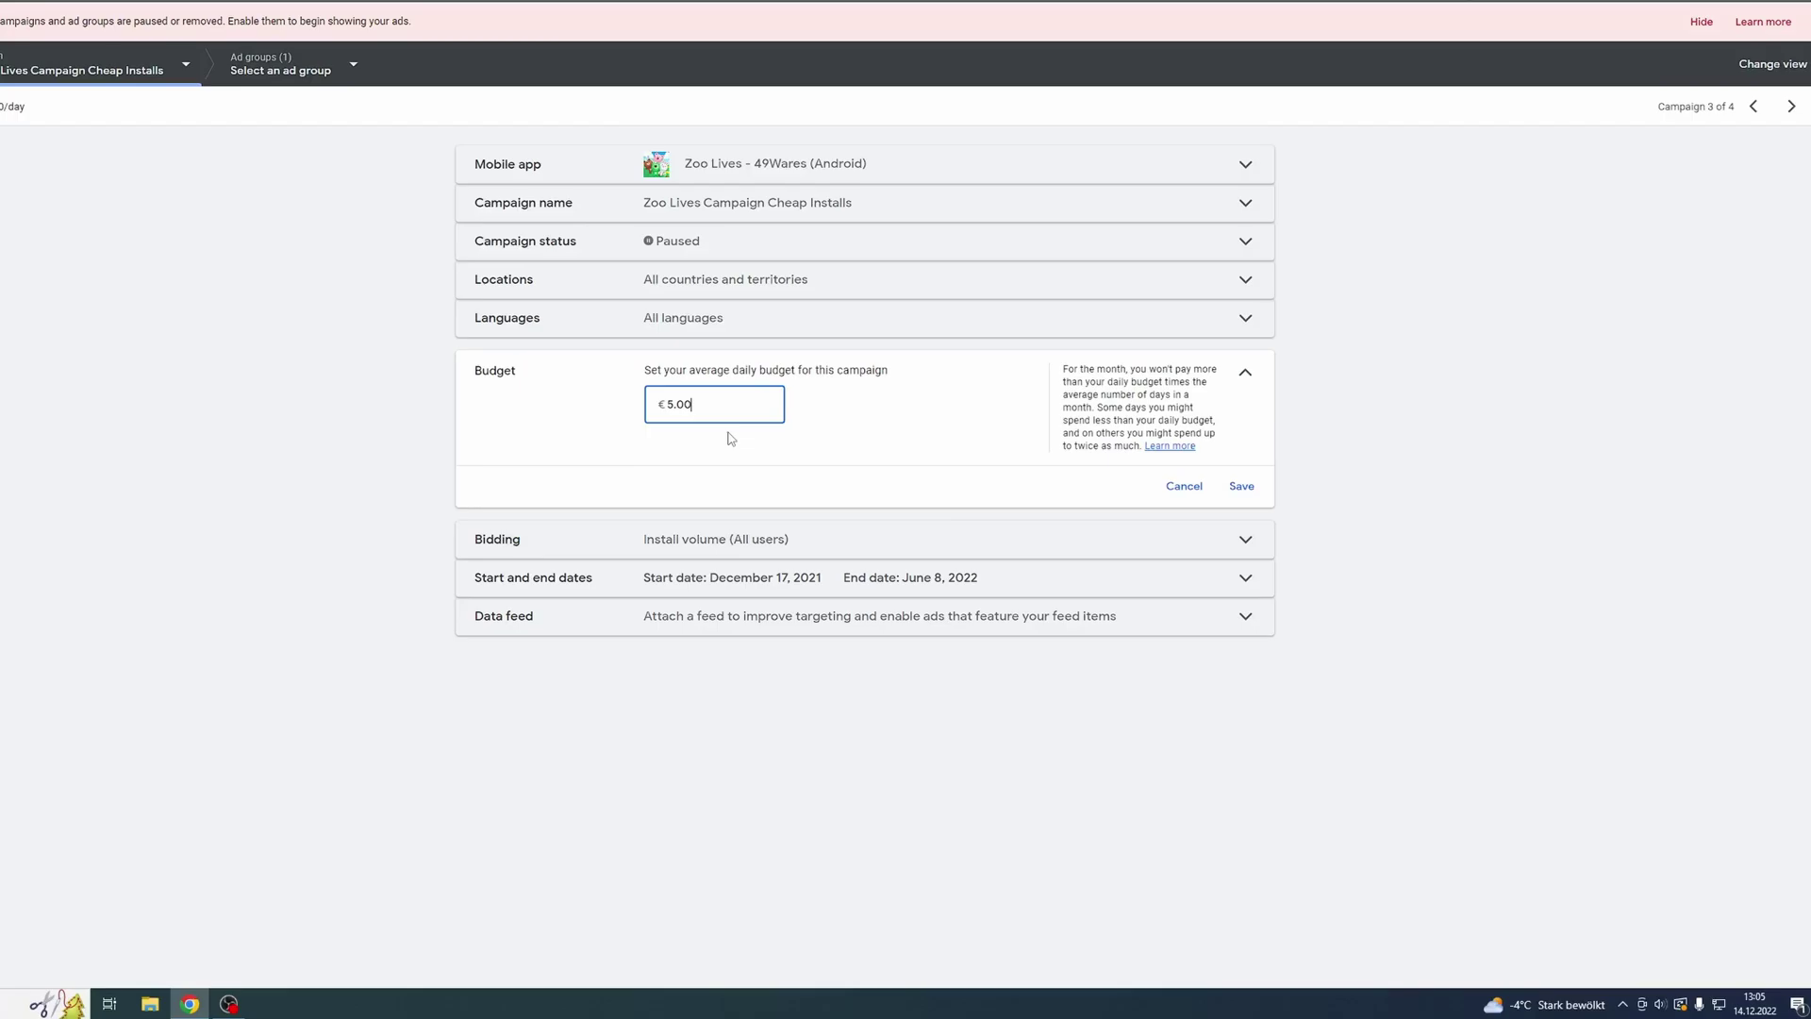
left_click(872, 533)
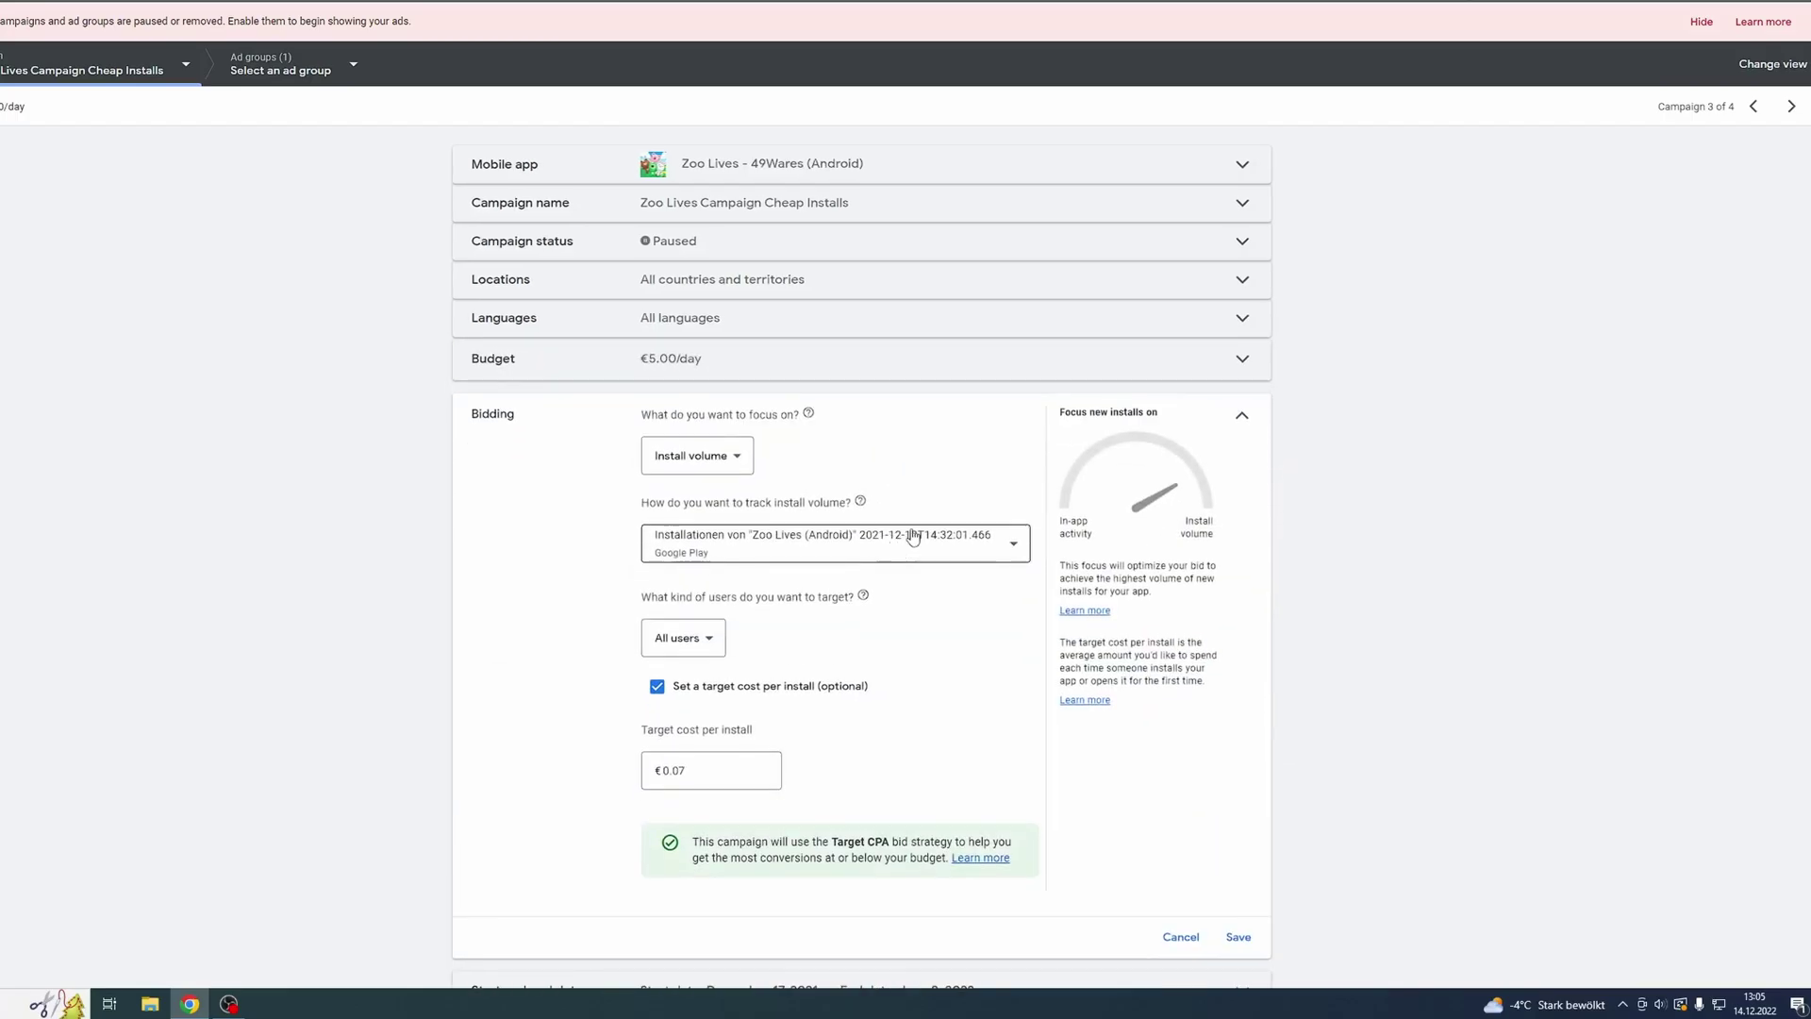
scroll(1268, 559, "down", 1)
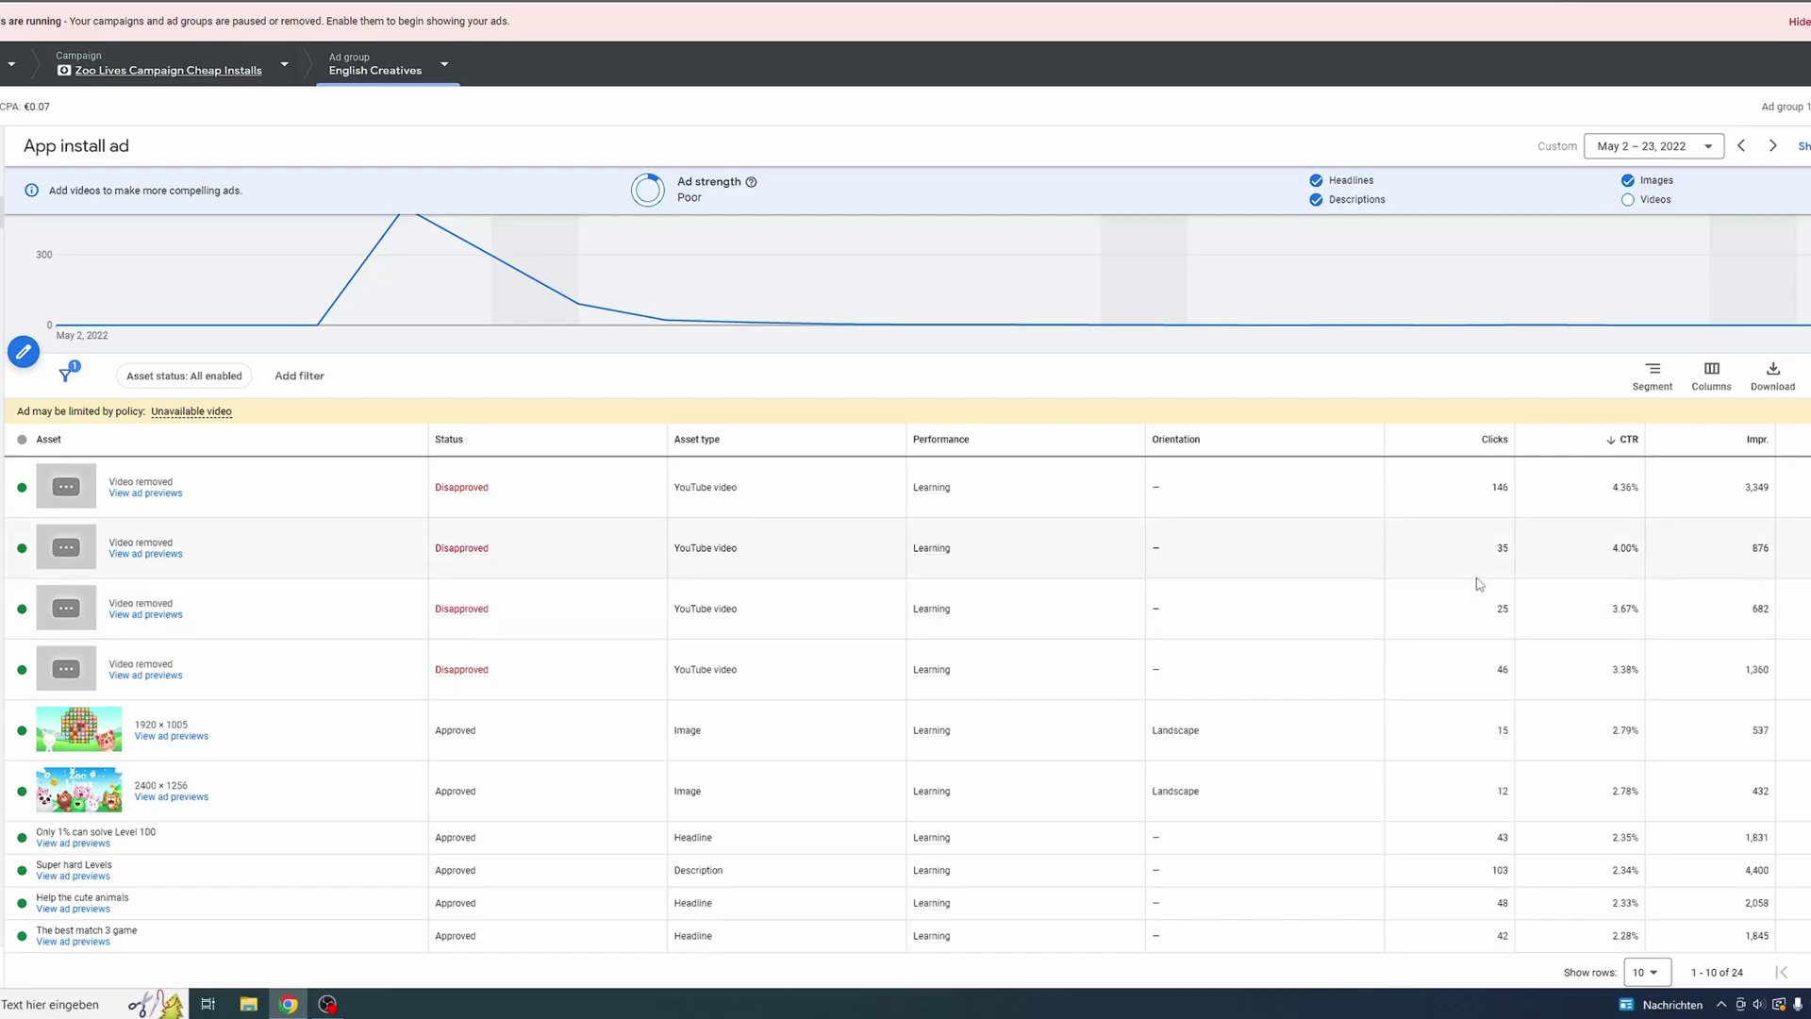
Scroll through the English Creatives ad group's asset performance table
scroll(1475, 590, "down", 1)
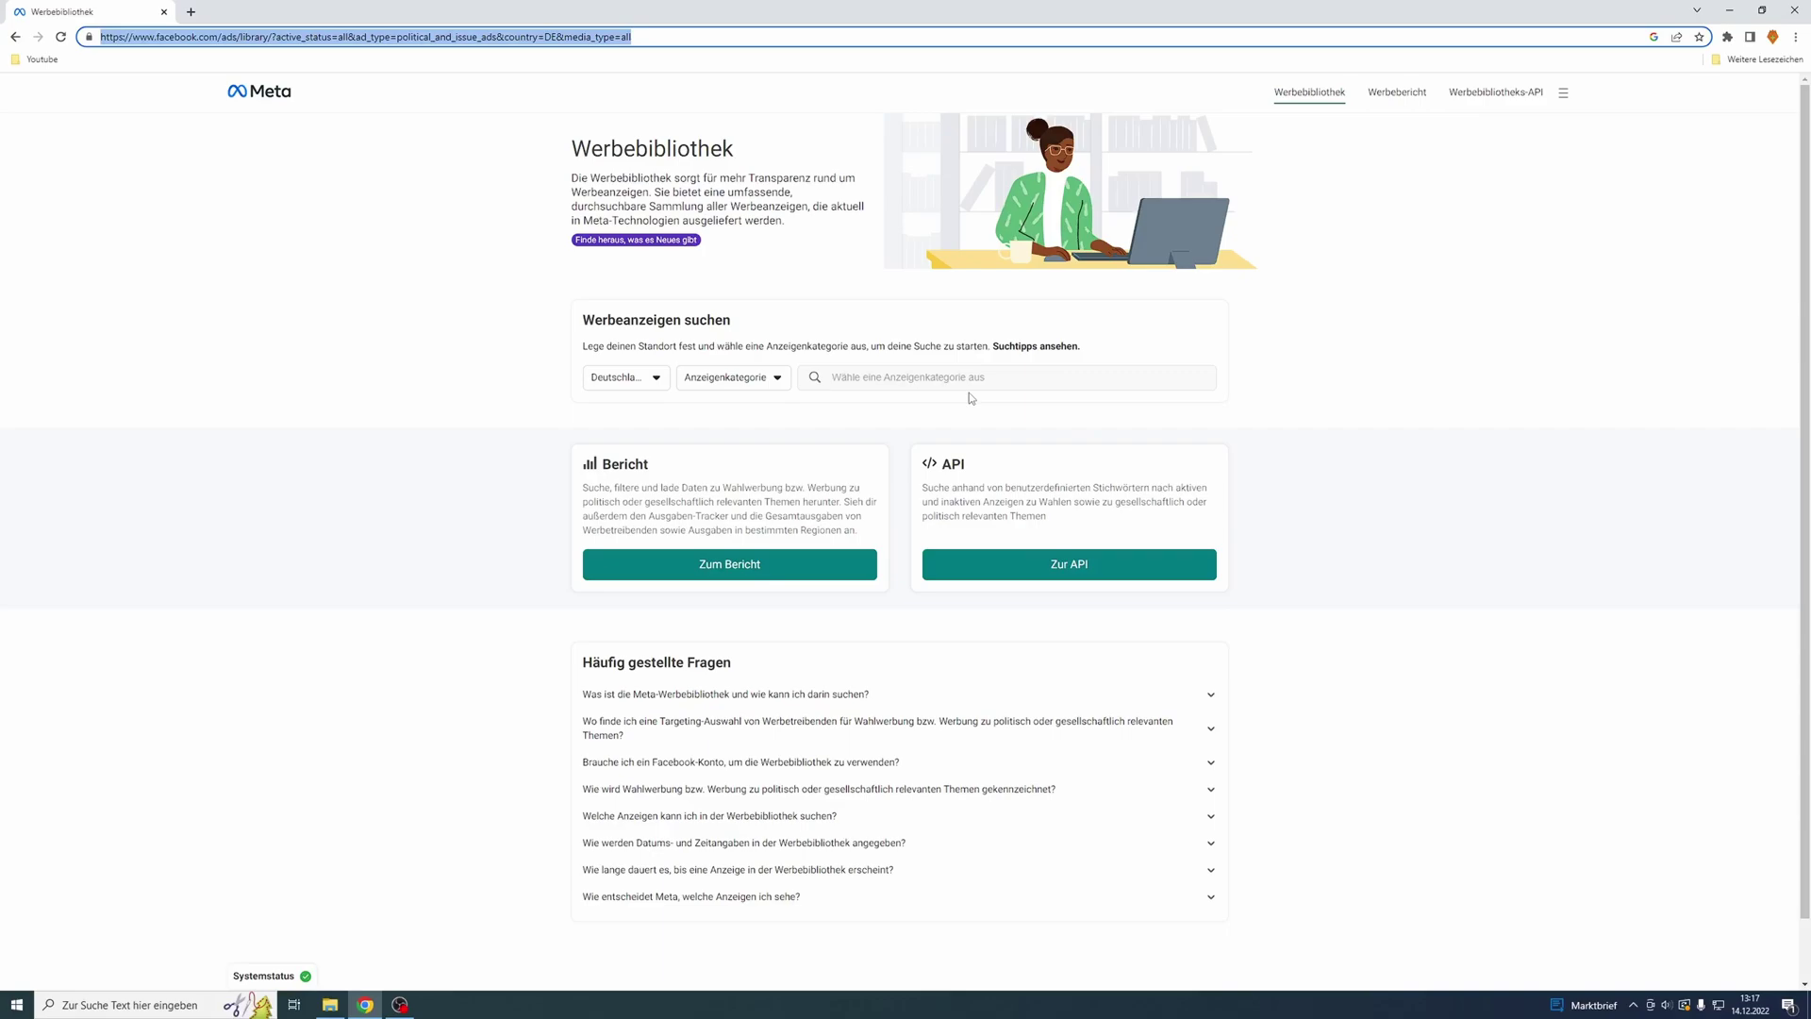
Set the Ad Library search to all countries and 'Alle Werbeanzeigen' categories
left_click(668, 410)
left_click(637, 379)
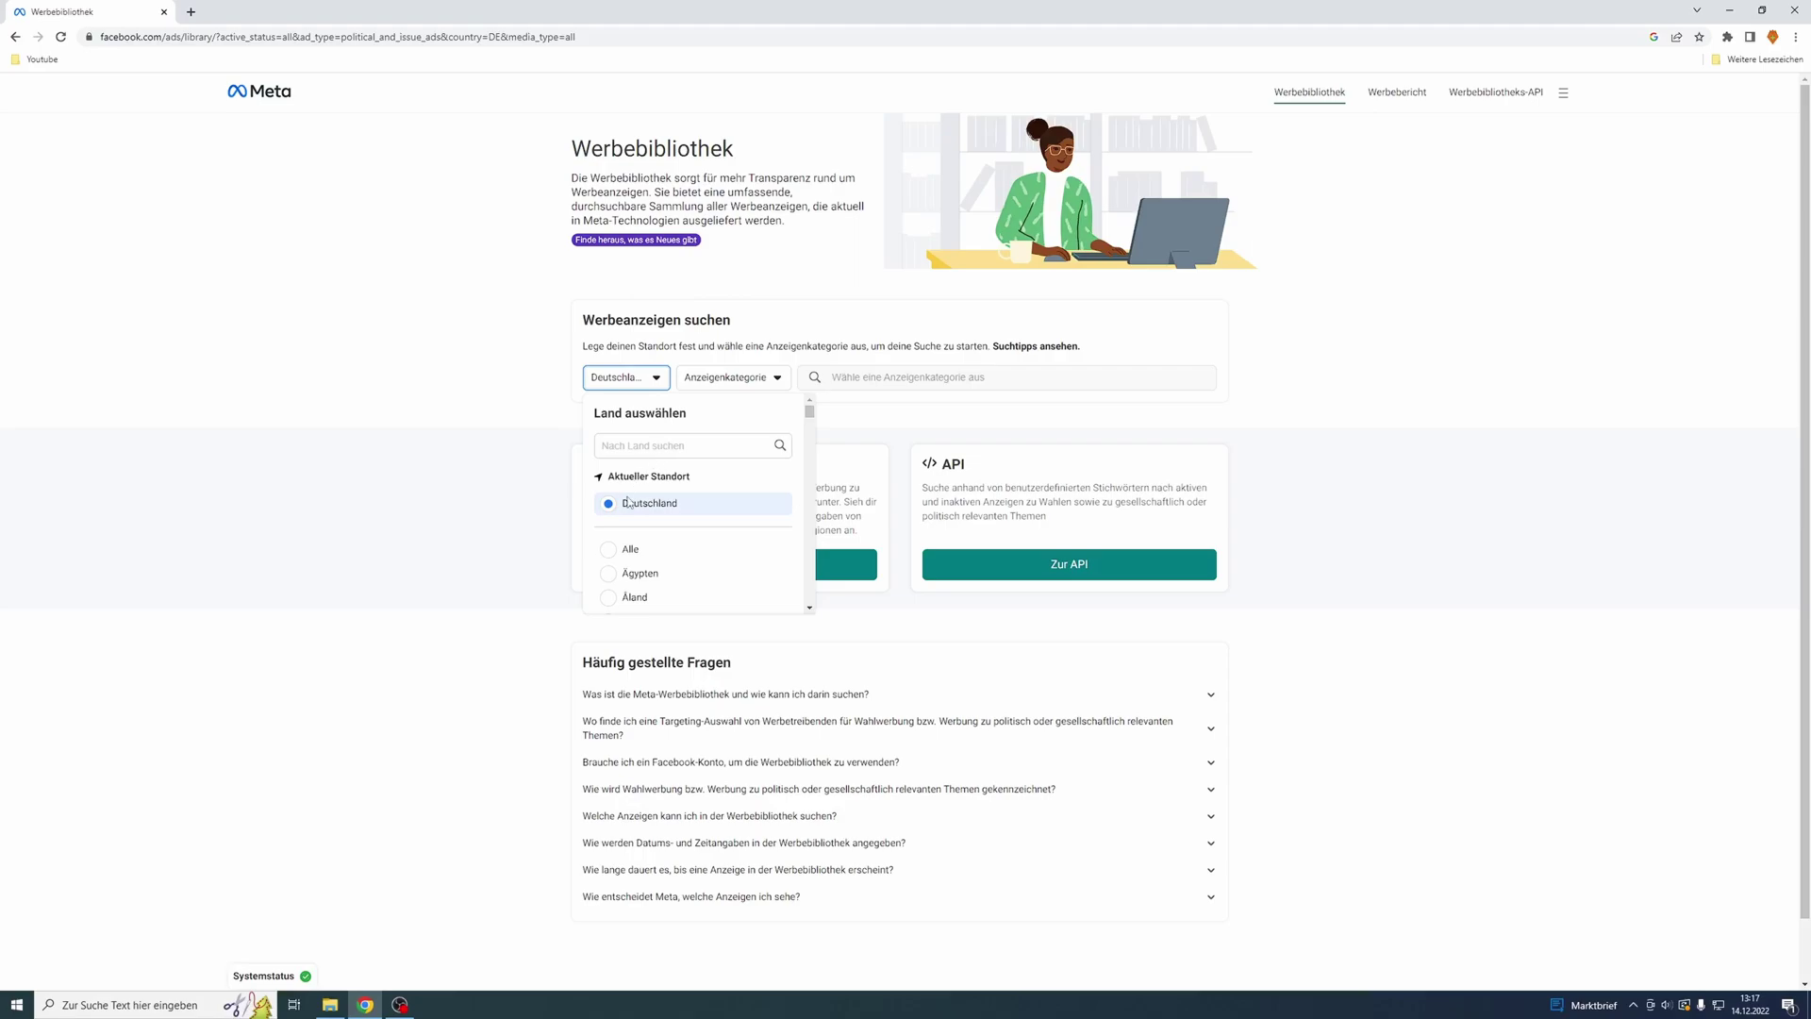
left_click(627, 550)
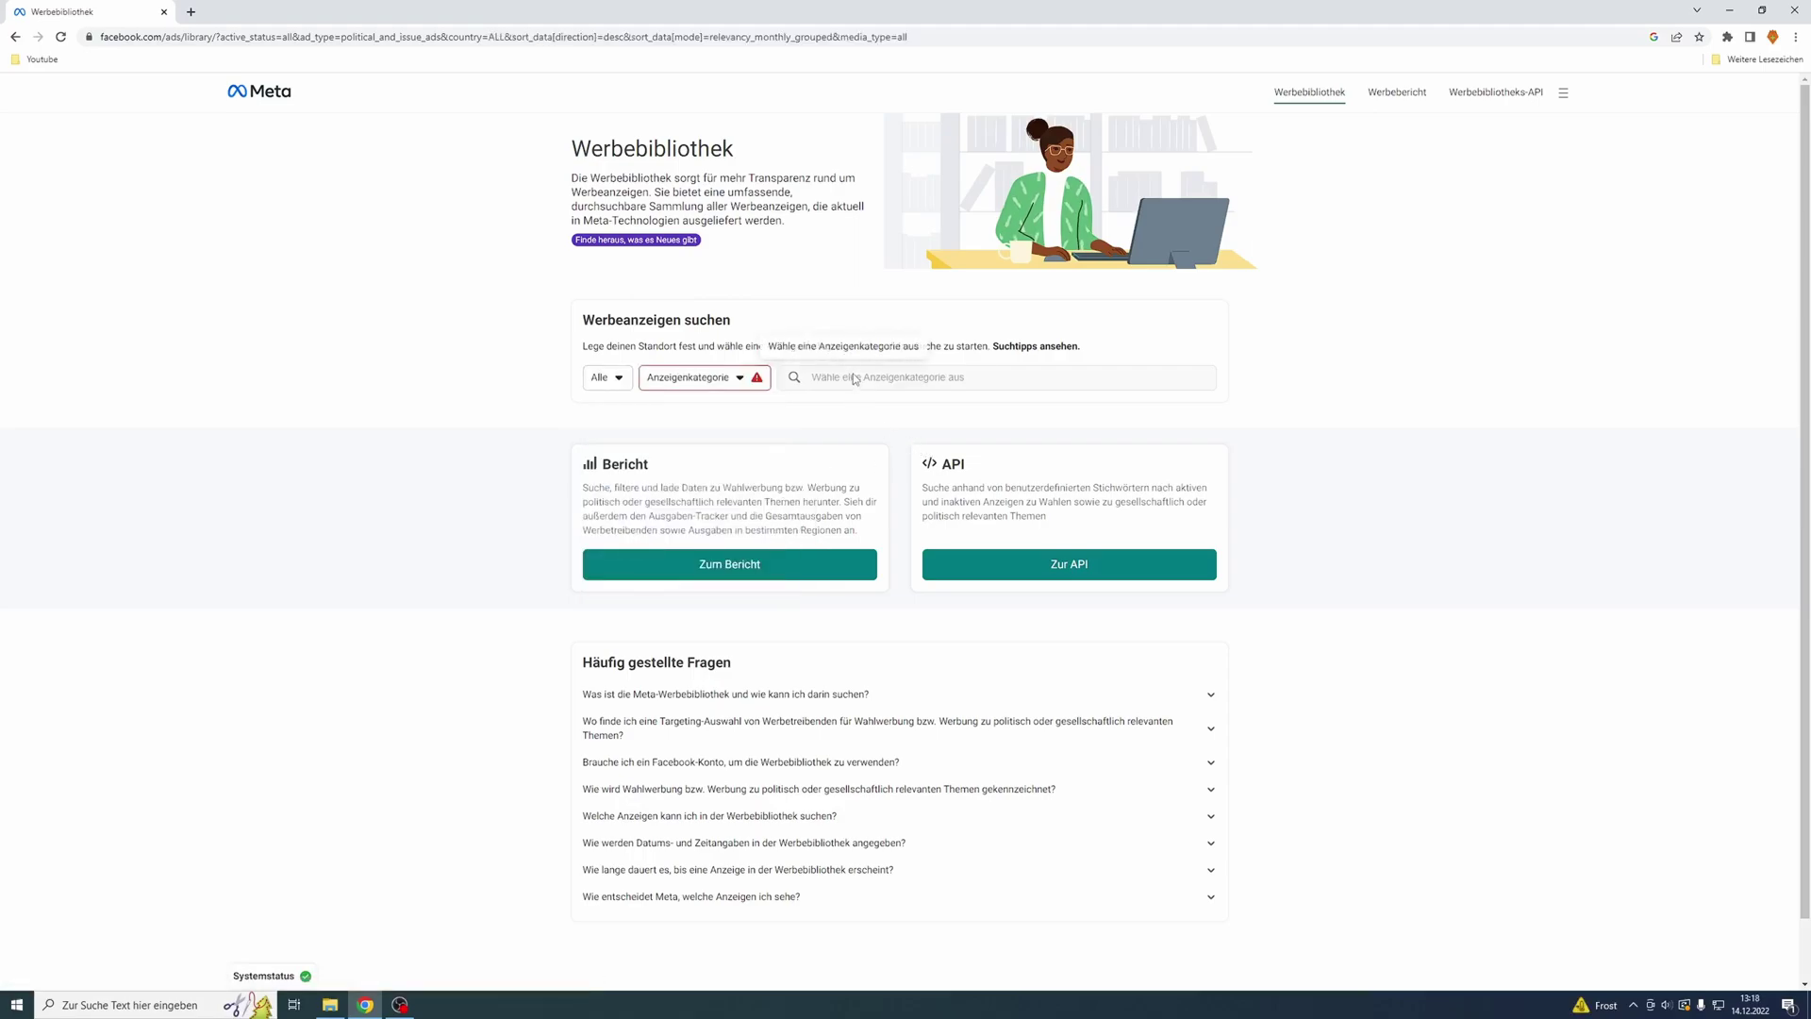
left_click(728, 381)
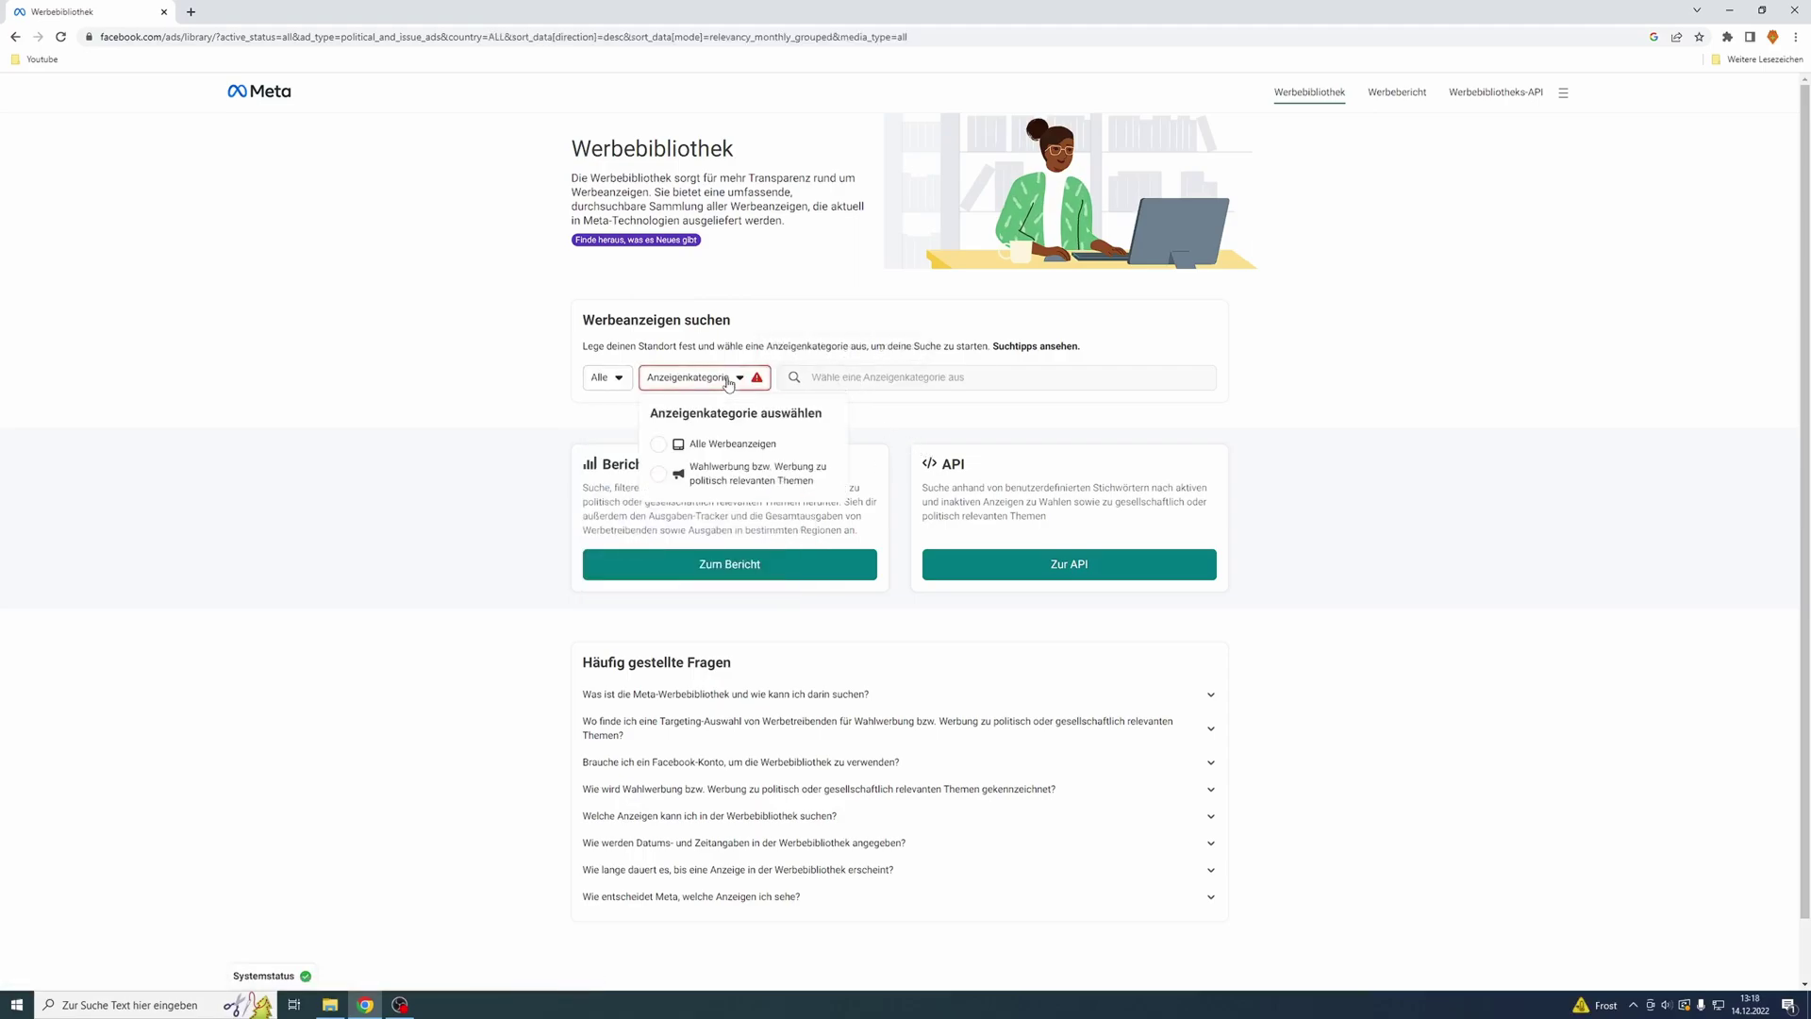
left_click(681, 445)
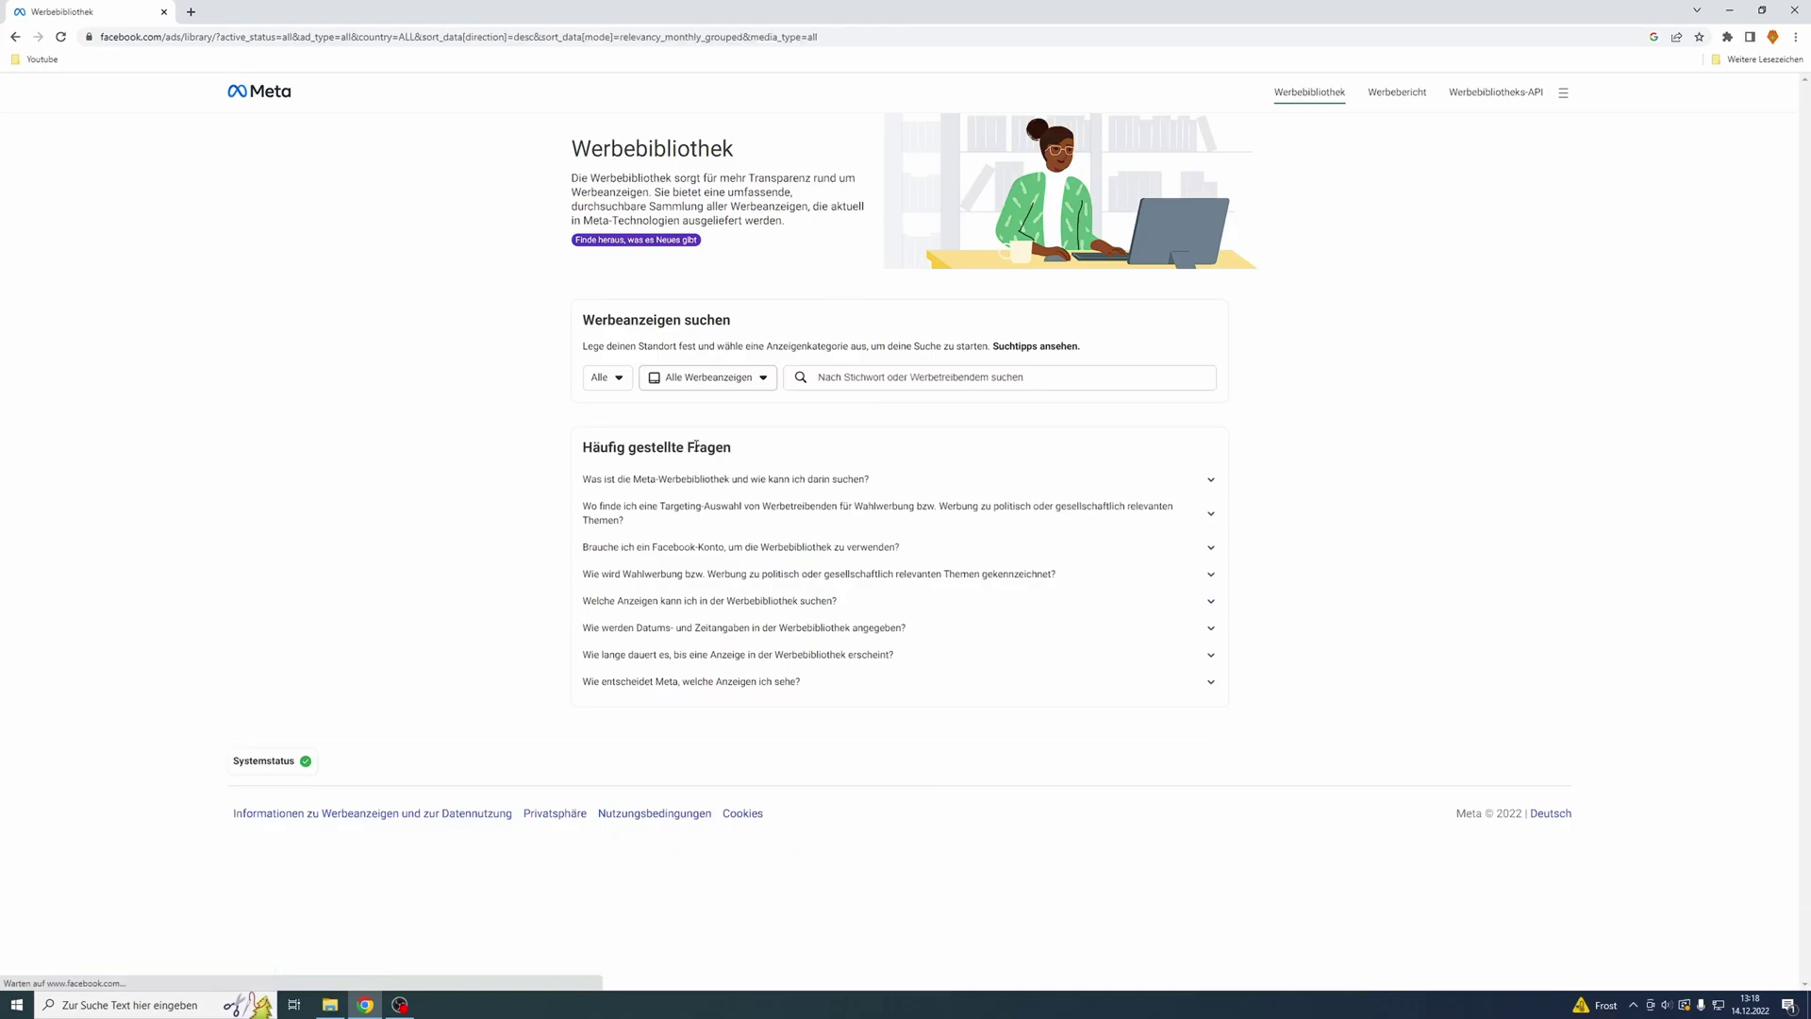
Search 'Candycrush' and select the Candy Crush Saga advertiser result
left_click(863, 377)
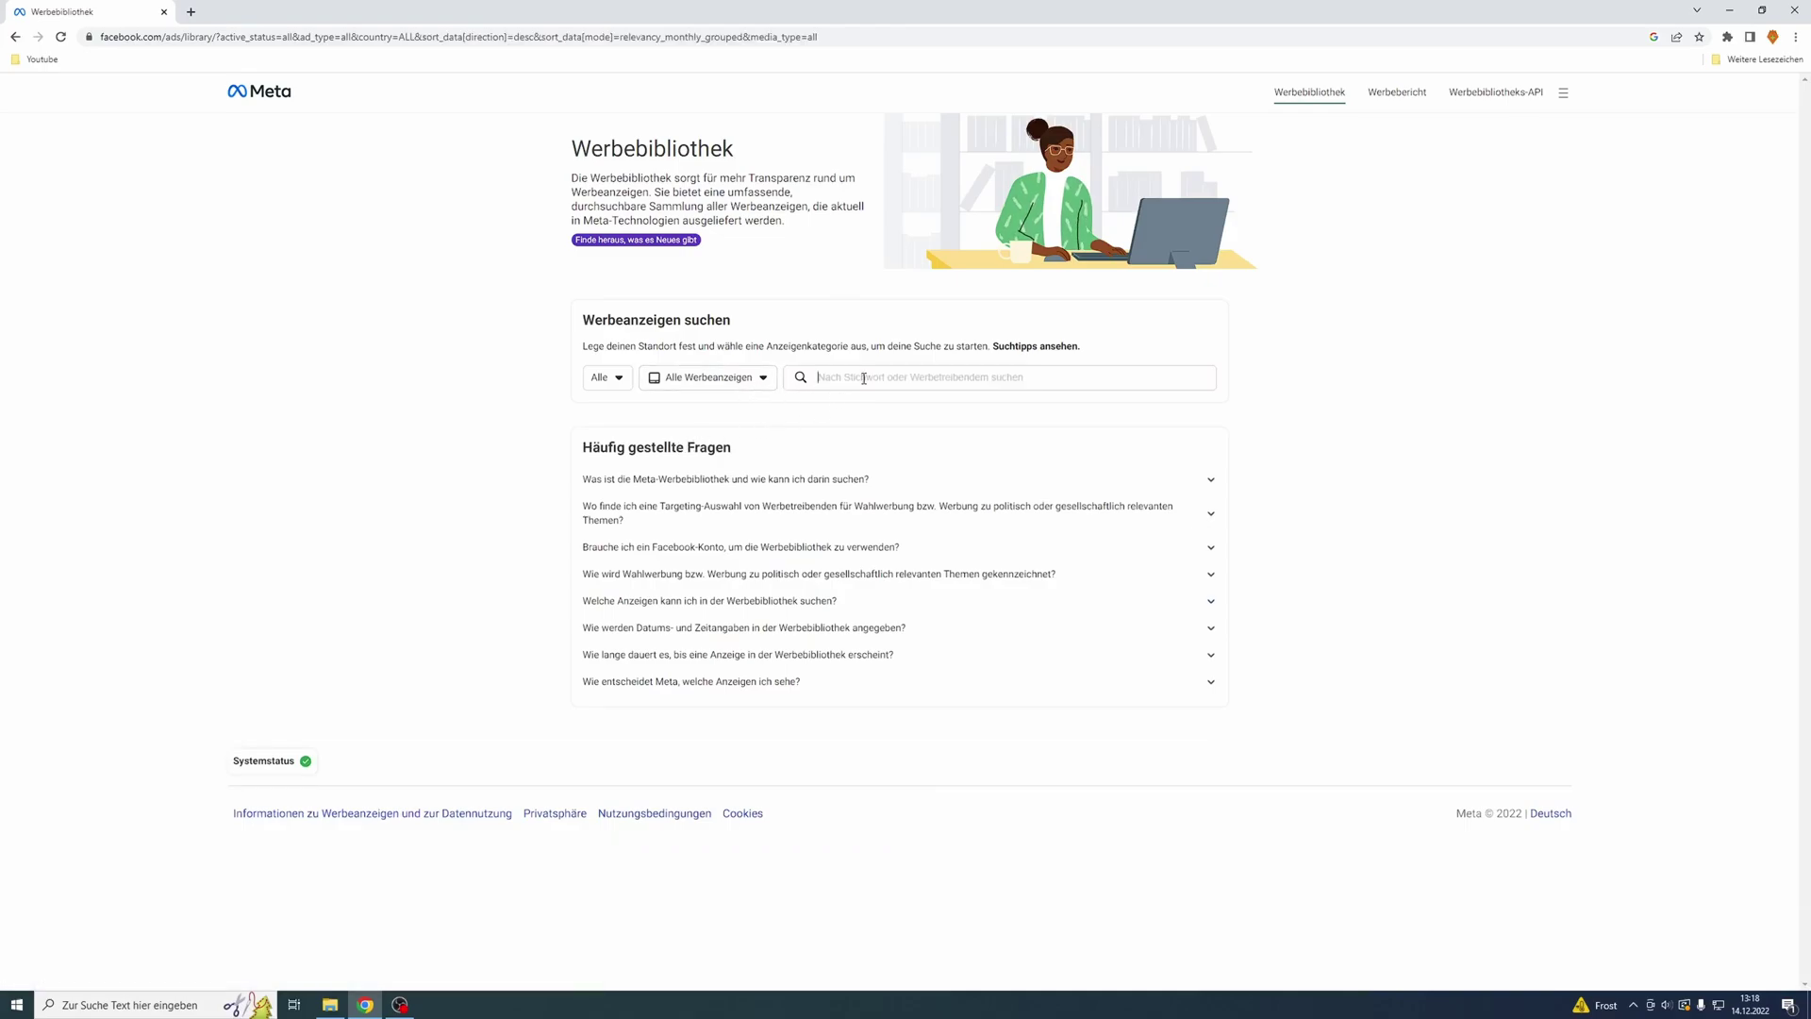
type("Cand")
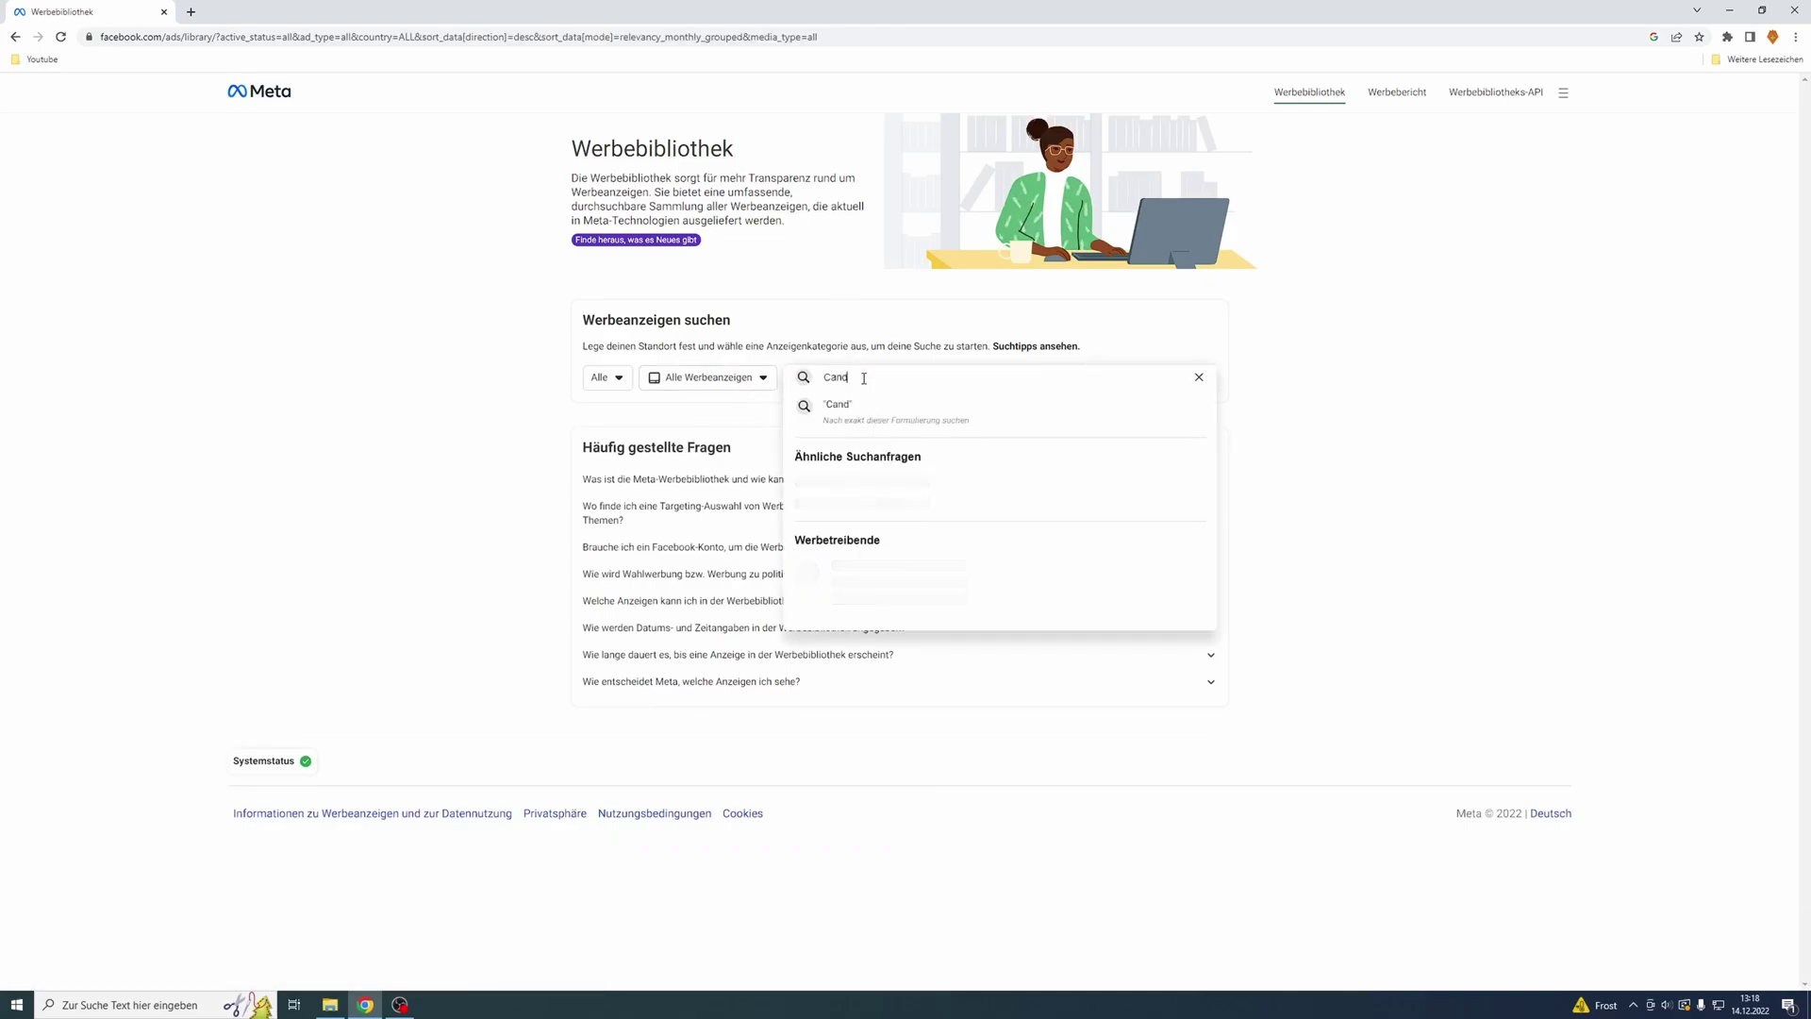
type("ycrush")
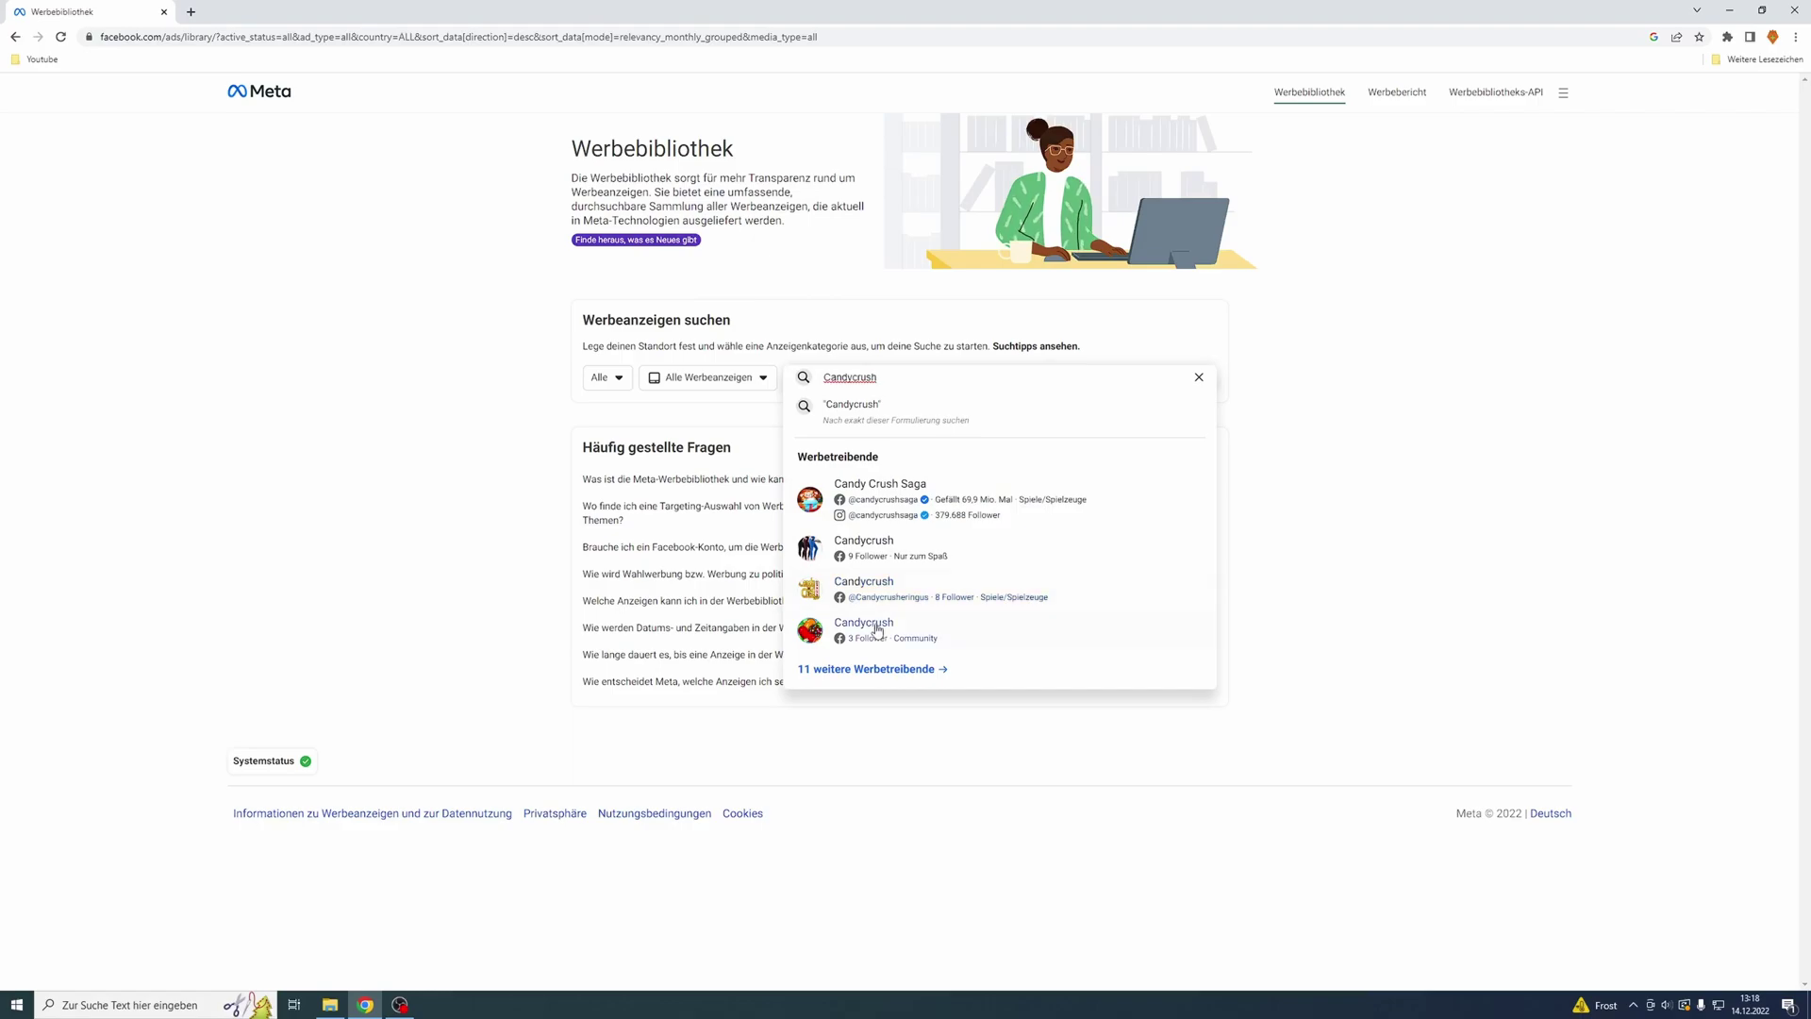
left_click(911, 500)
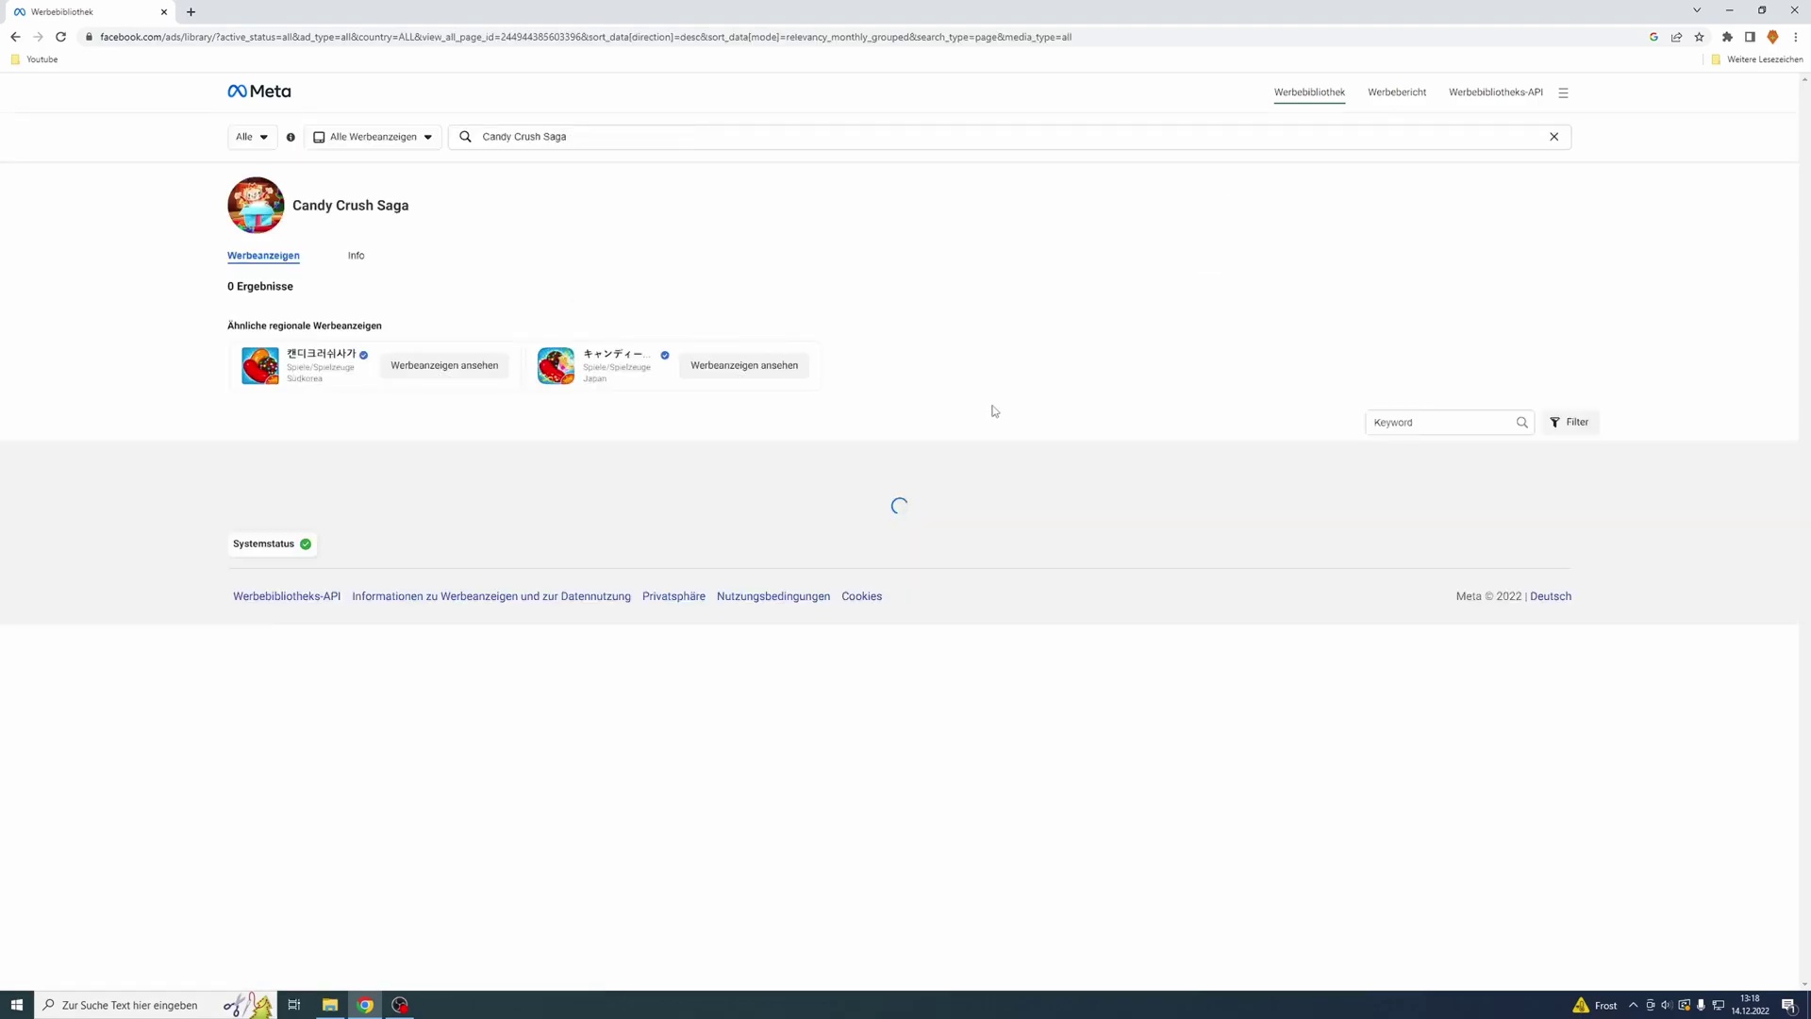
Scroll to the Candy Crush Saga ad grid and play the third ad's video
scroll(988, 418, "down", 1)
scroll(988, 418, "down", 3)
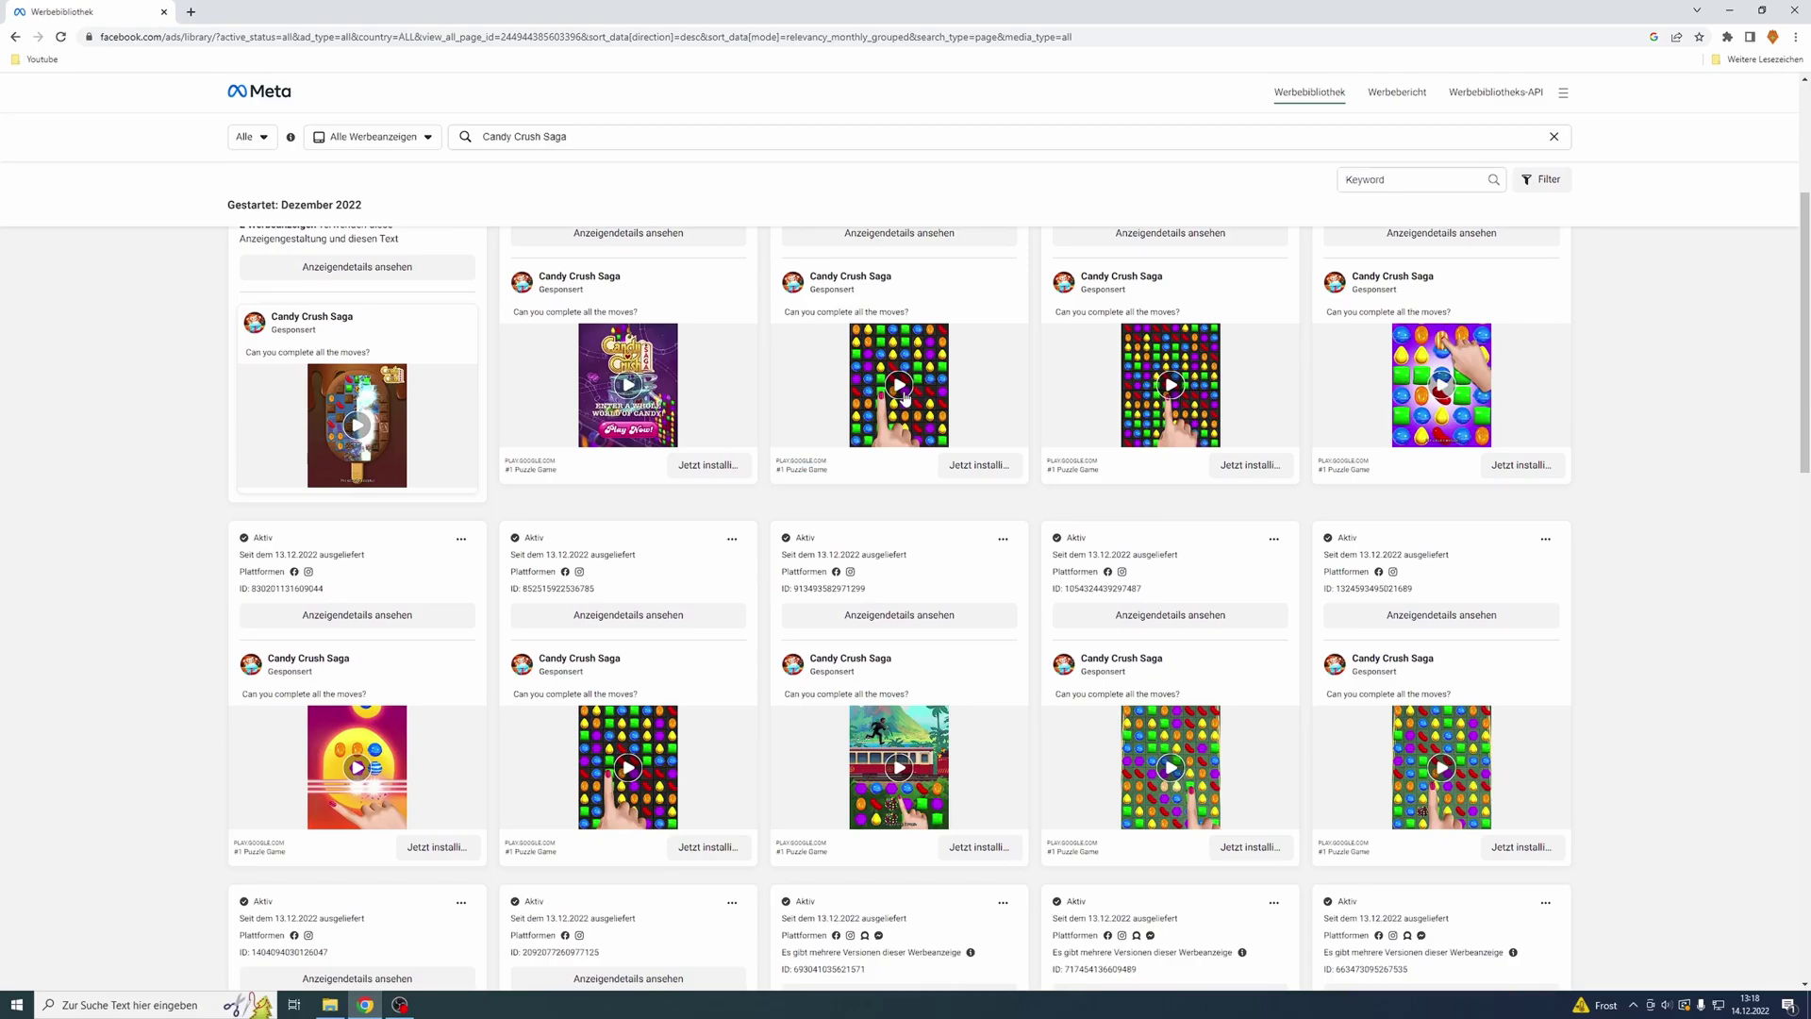
left_click(904, 398)
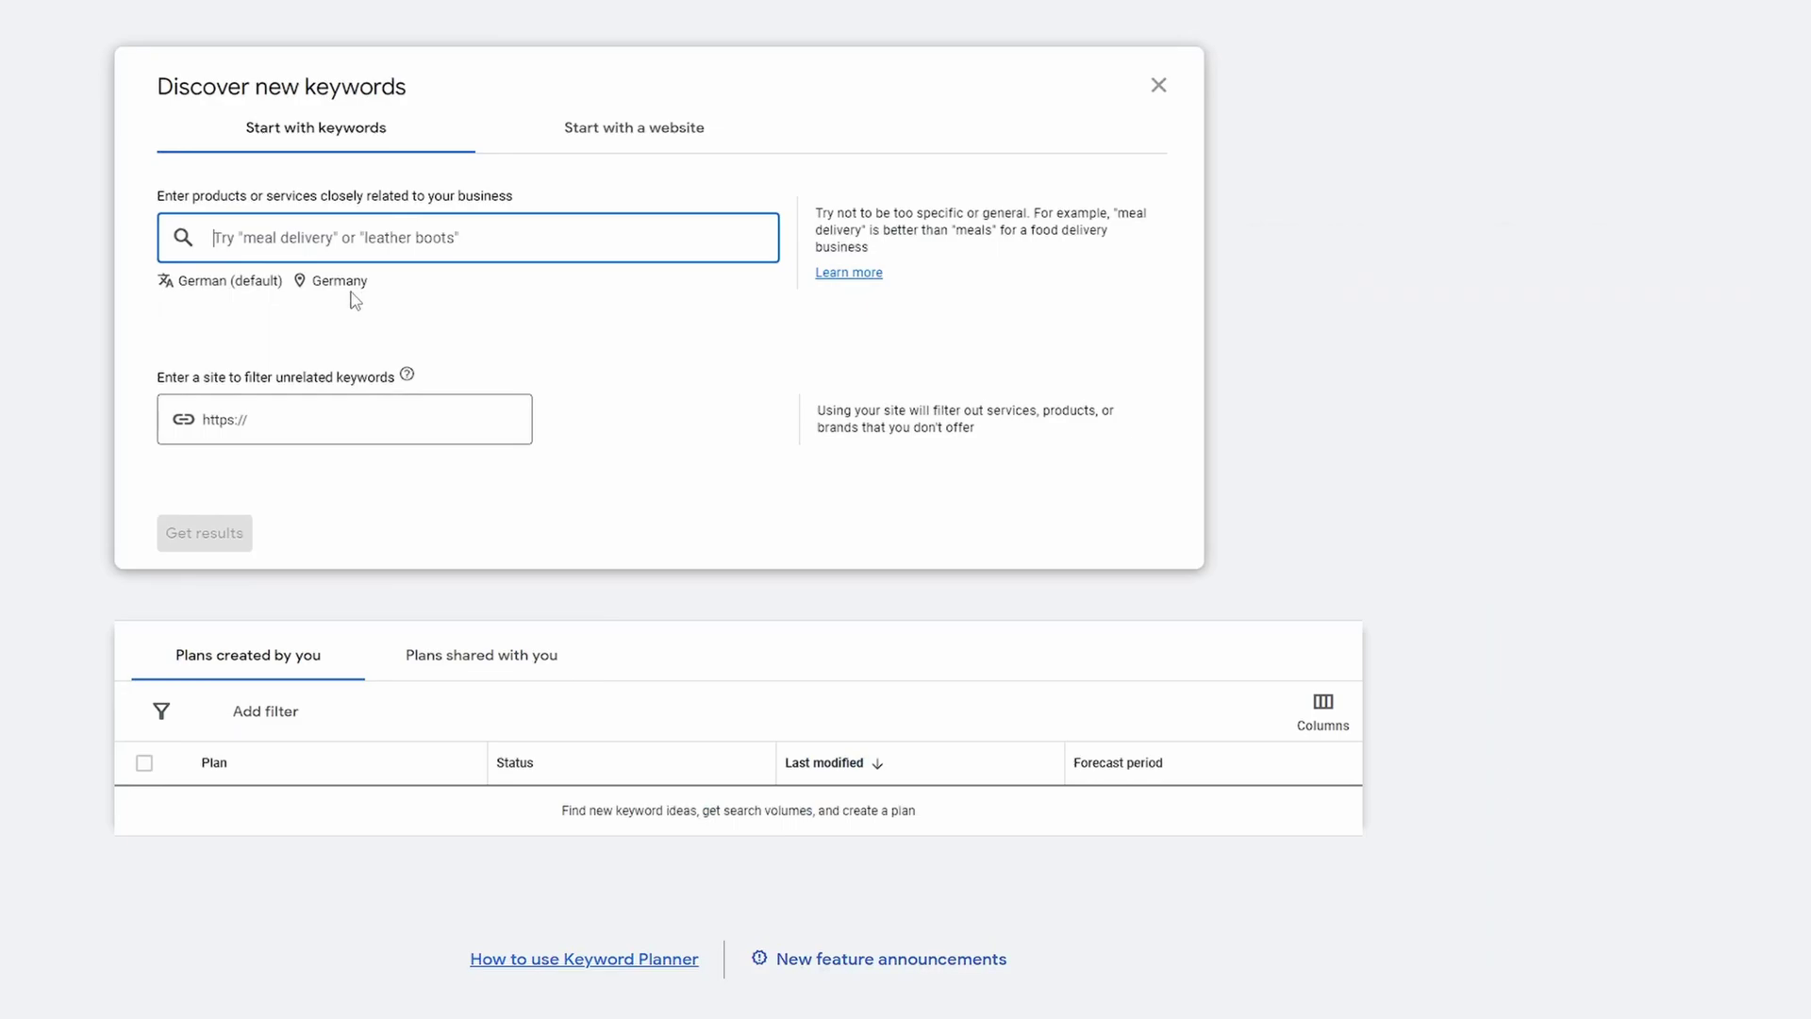
Add United States, United Kingdom, Australia and Switzerland as target locations and save
left_click(340, 281)
left_click(428, 378)
type("United")
key("Return")
type("Unit")
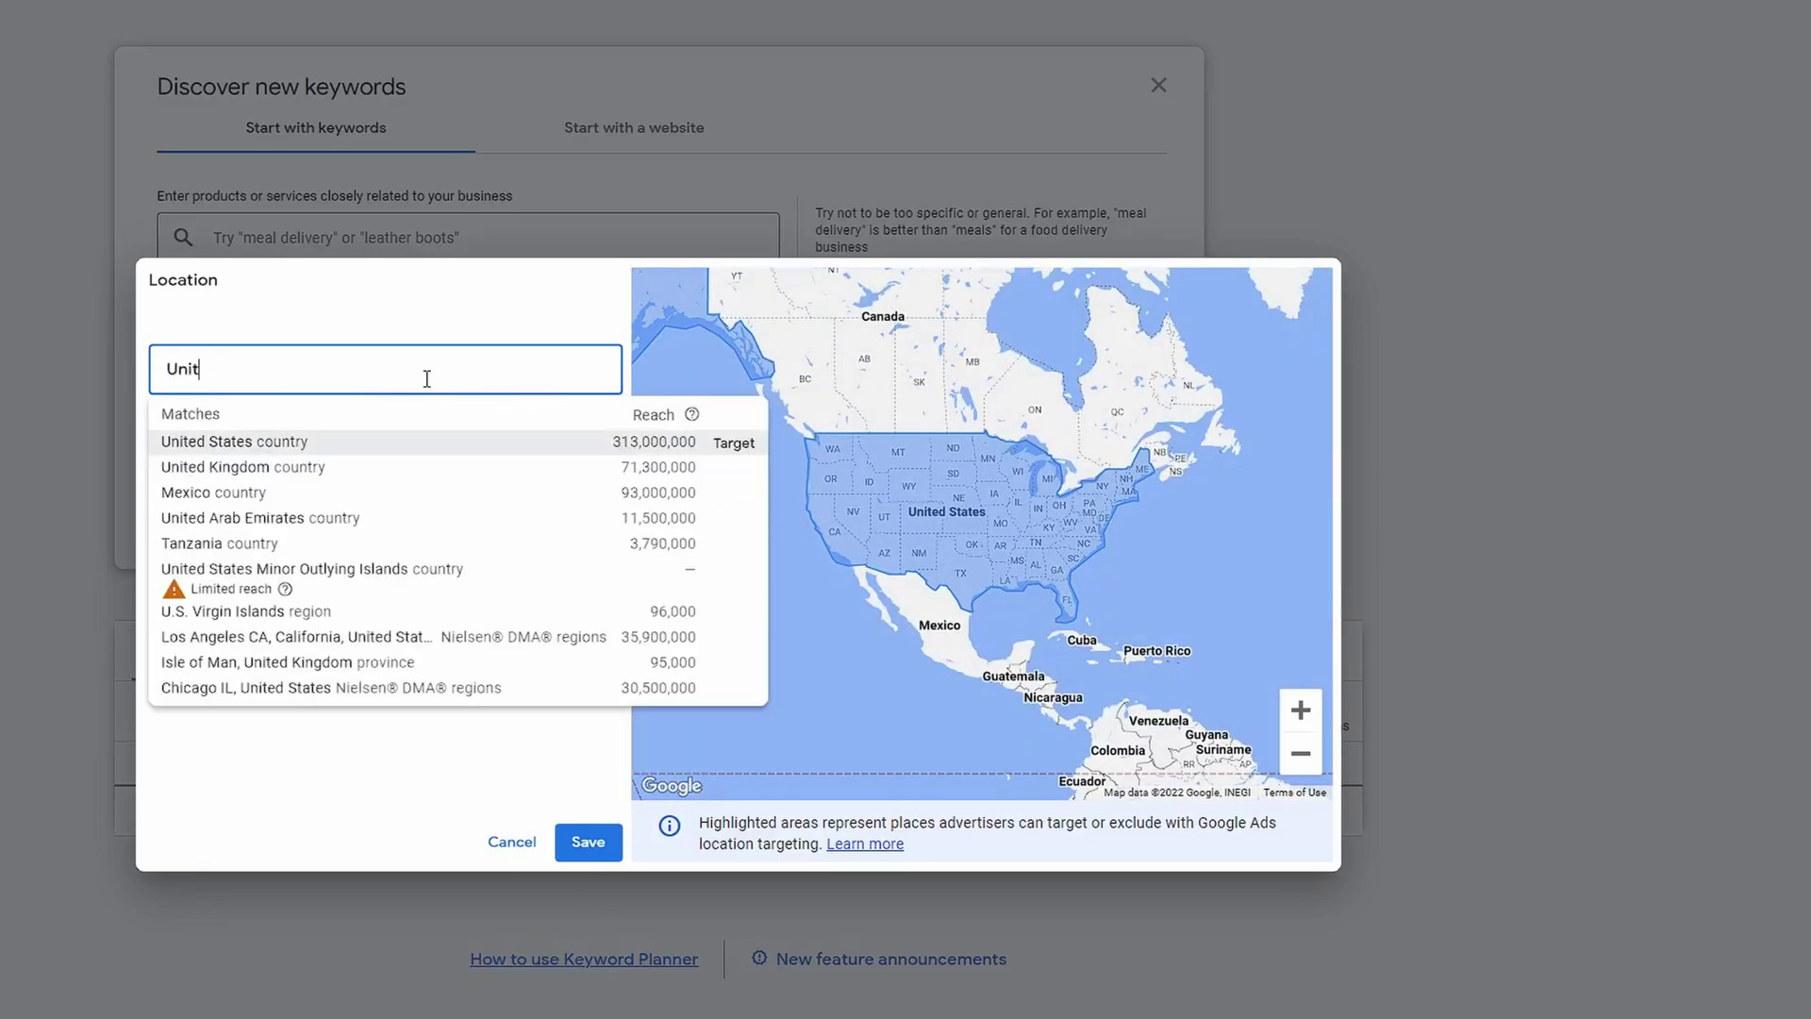
key("Down")
key("Return")
type("Austral")
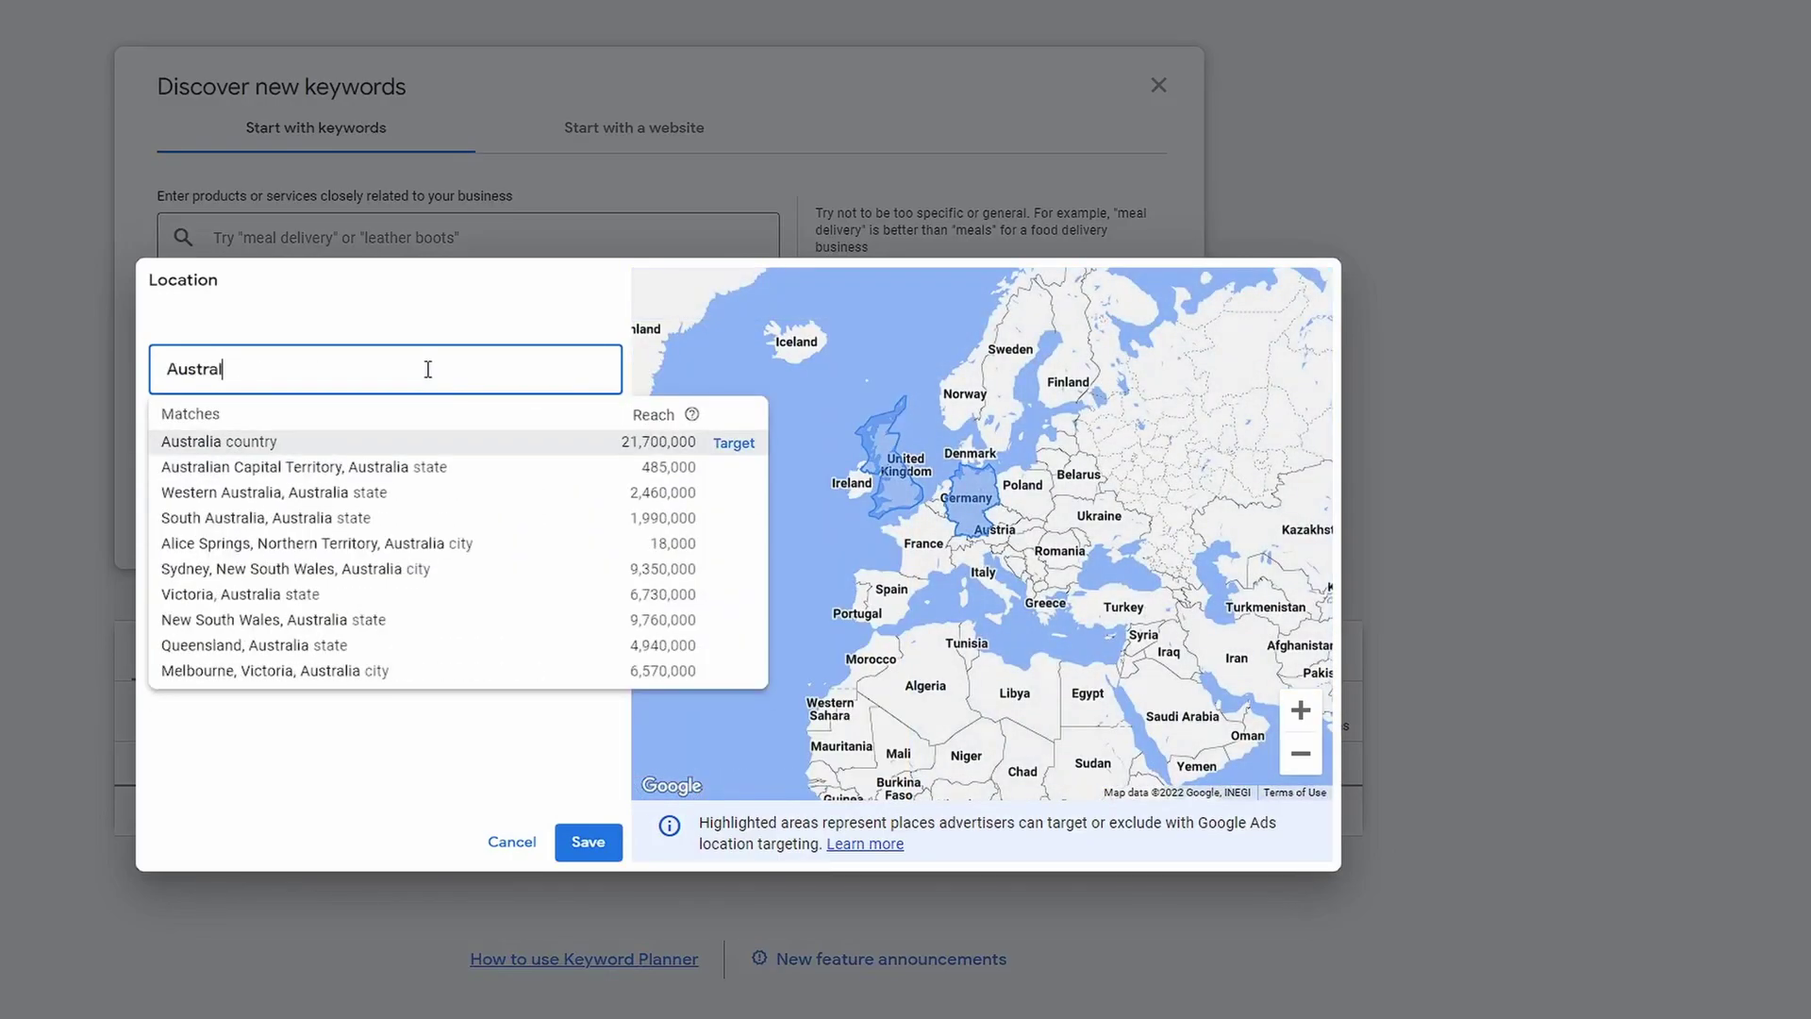
key("Return")
type("Swit")
left_click(320, 440)
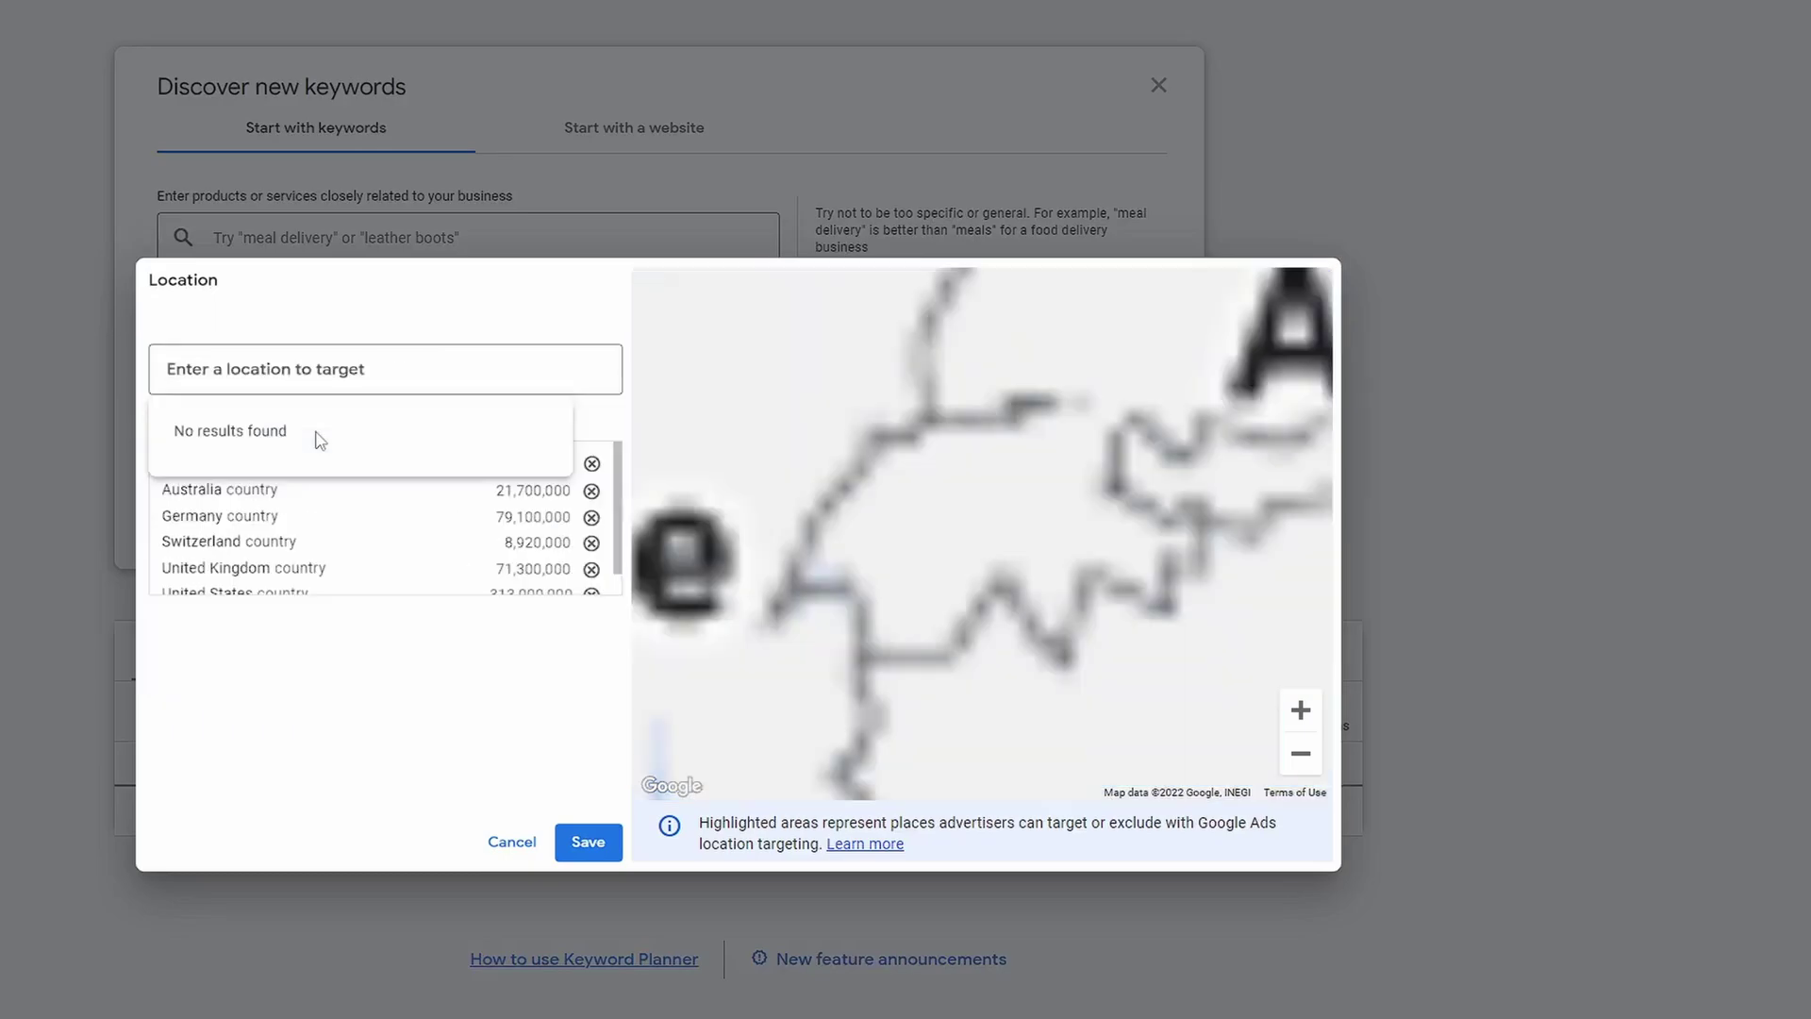
left_click(588, 841)
Set the keyword language to English and enter seed keywords 'match3,game,riddle'
left_click(226, 280)
type("Eng")
left_click(202, 408)
left_click(471, 235)
type("match3")
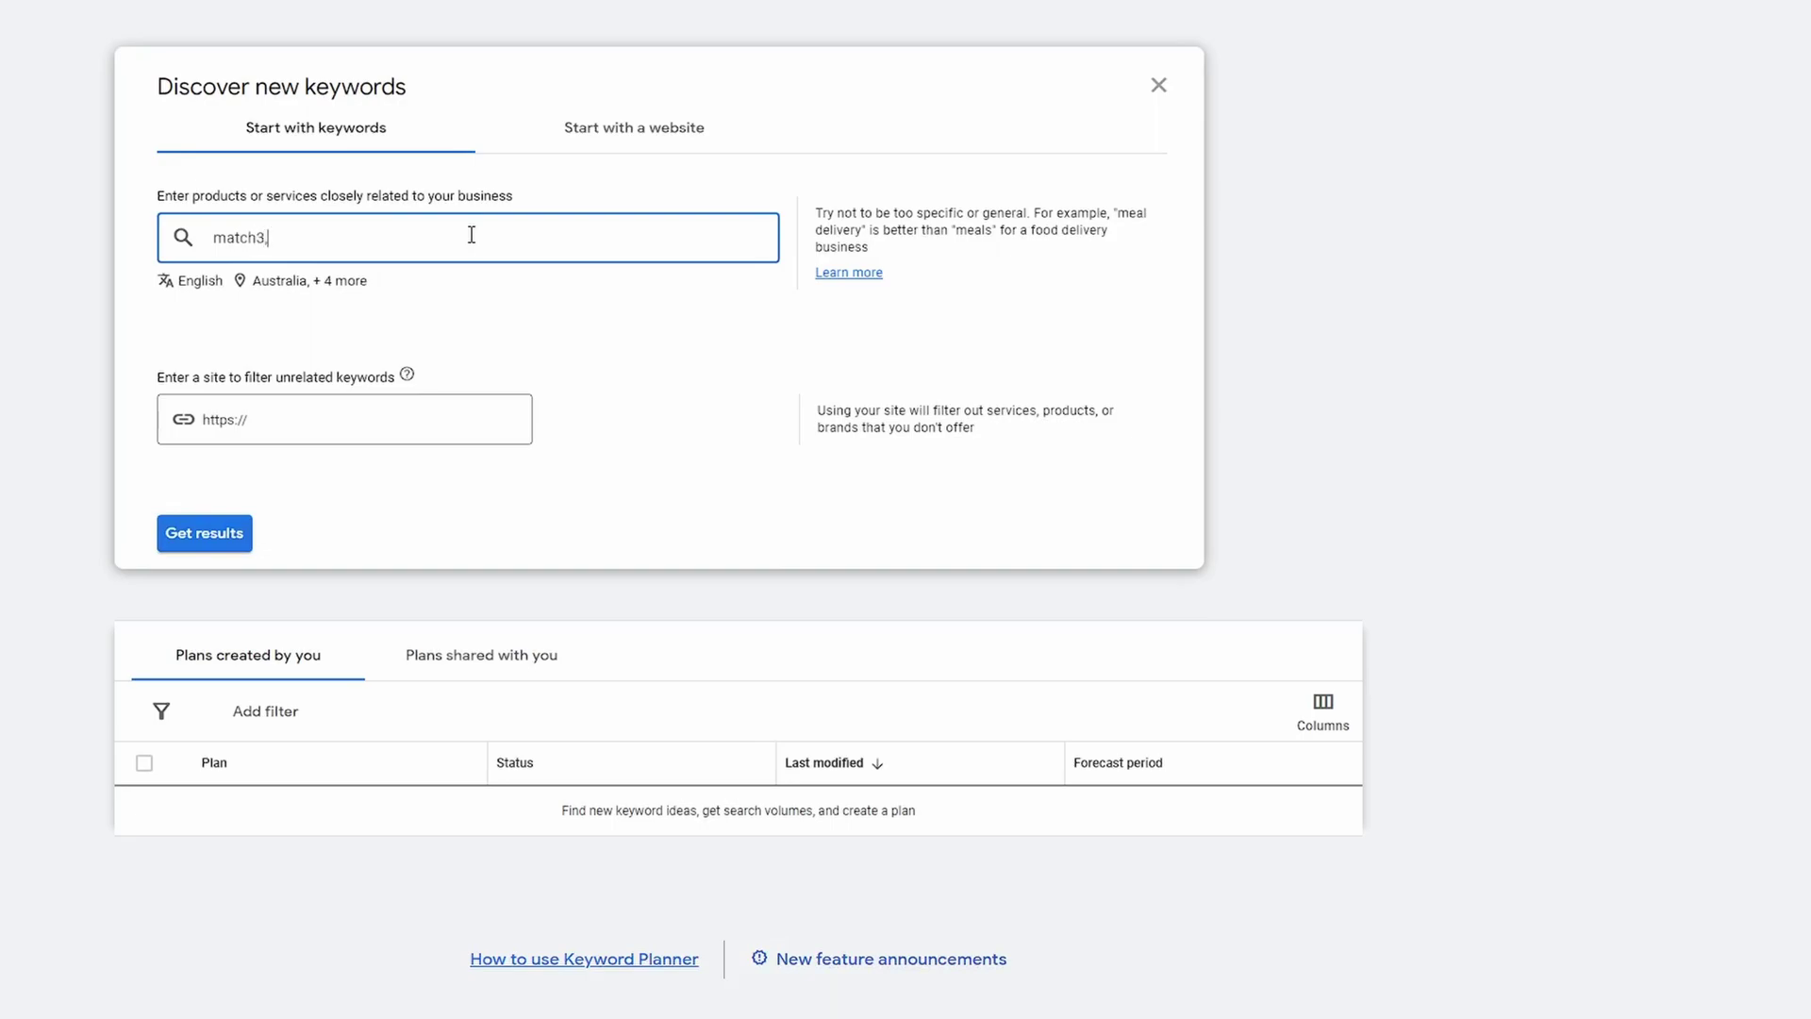
type(",game,riddle,")
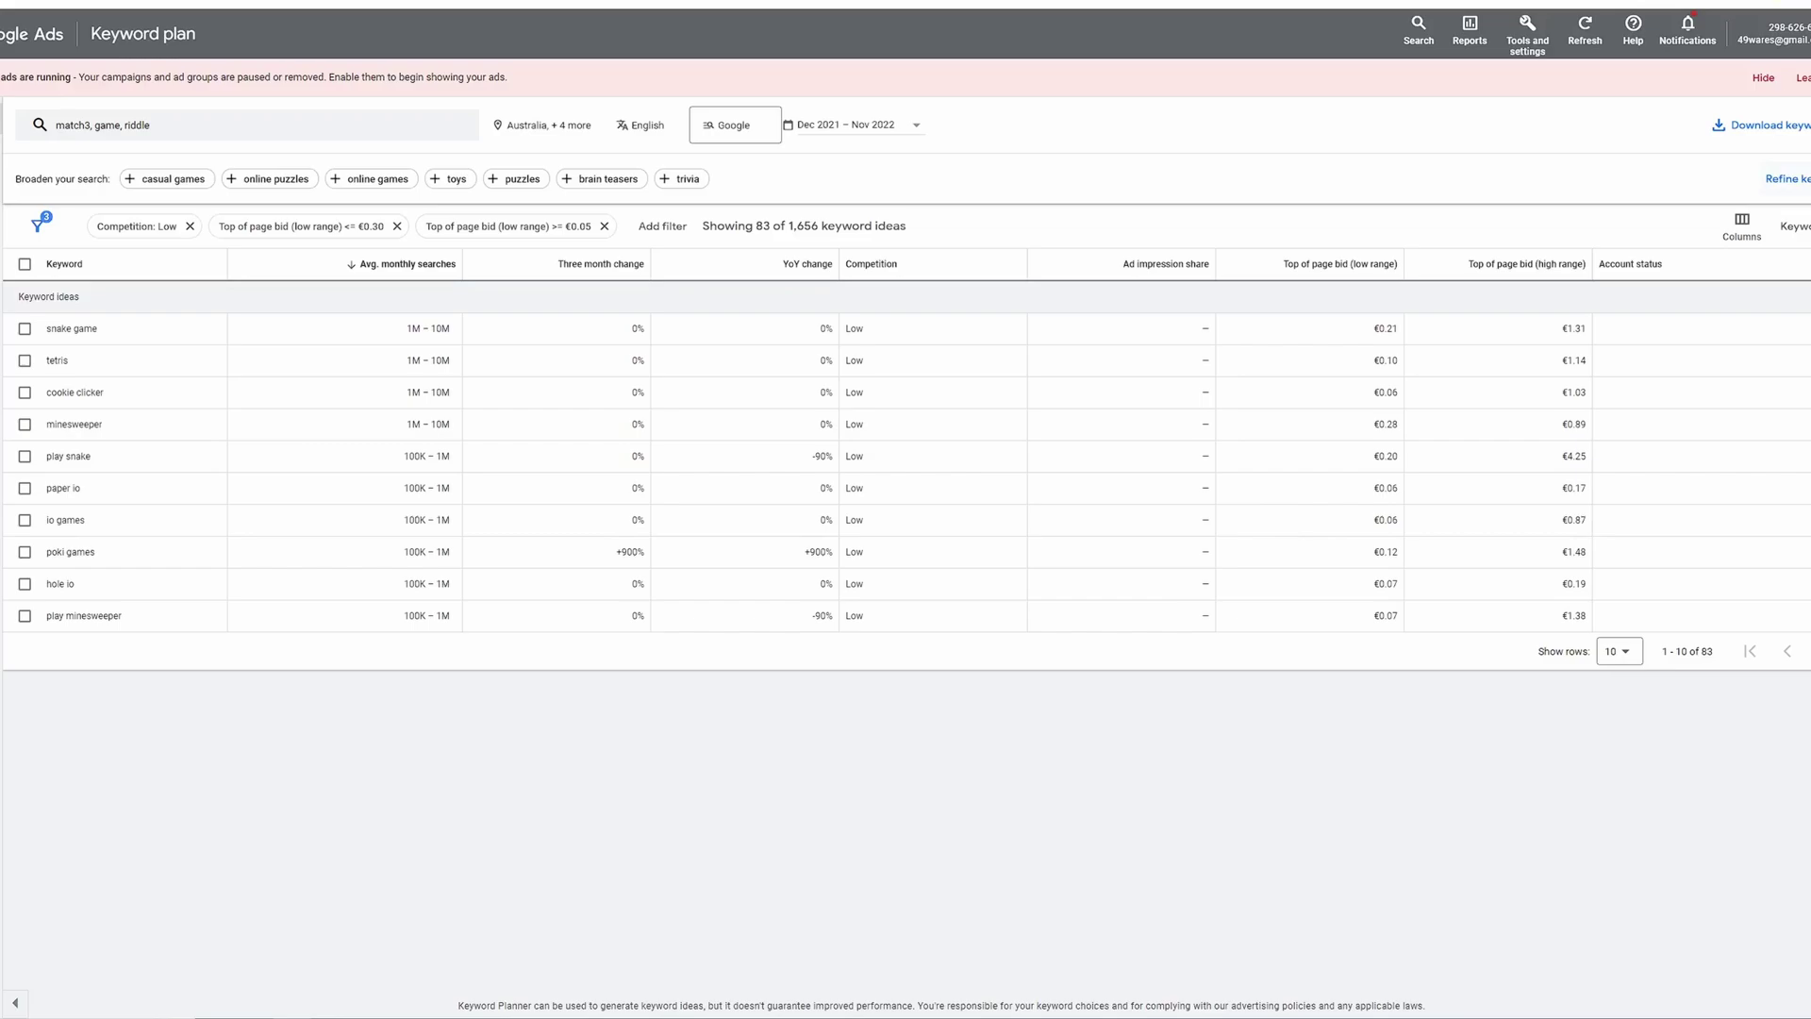
Uncheck Tv Network, Other Brands and Non-Brands under the Brand or Non-Brand refinement
left_click(1786, 178)
left_click(1688, 304)
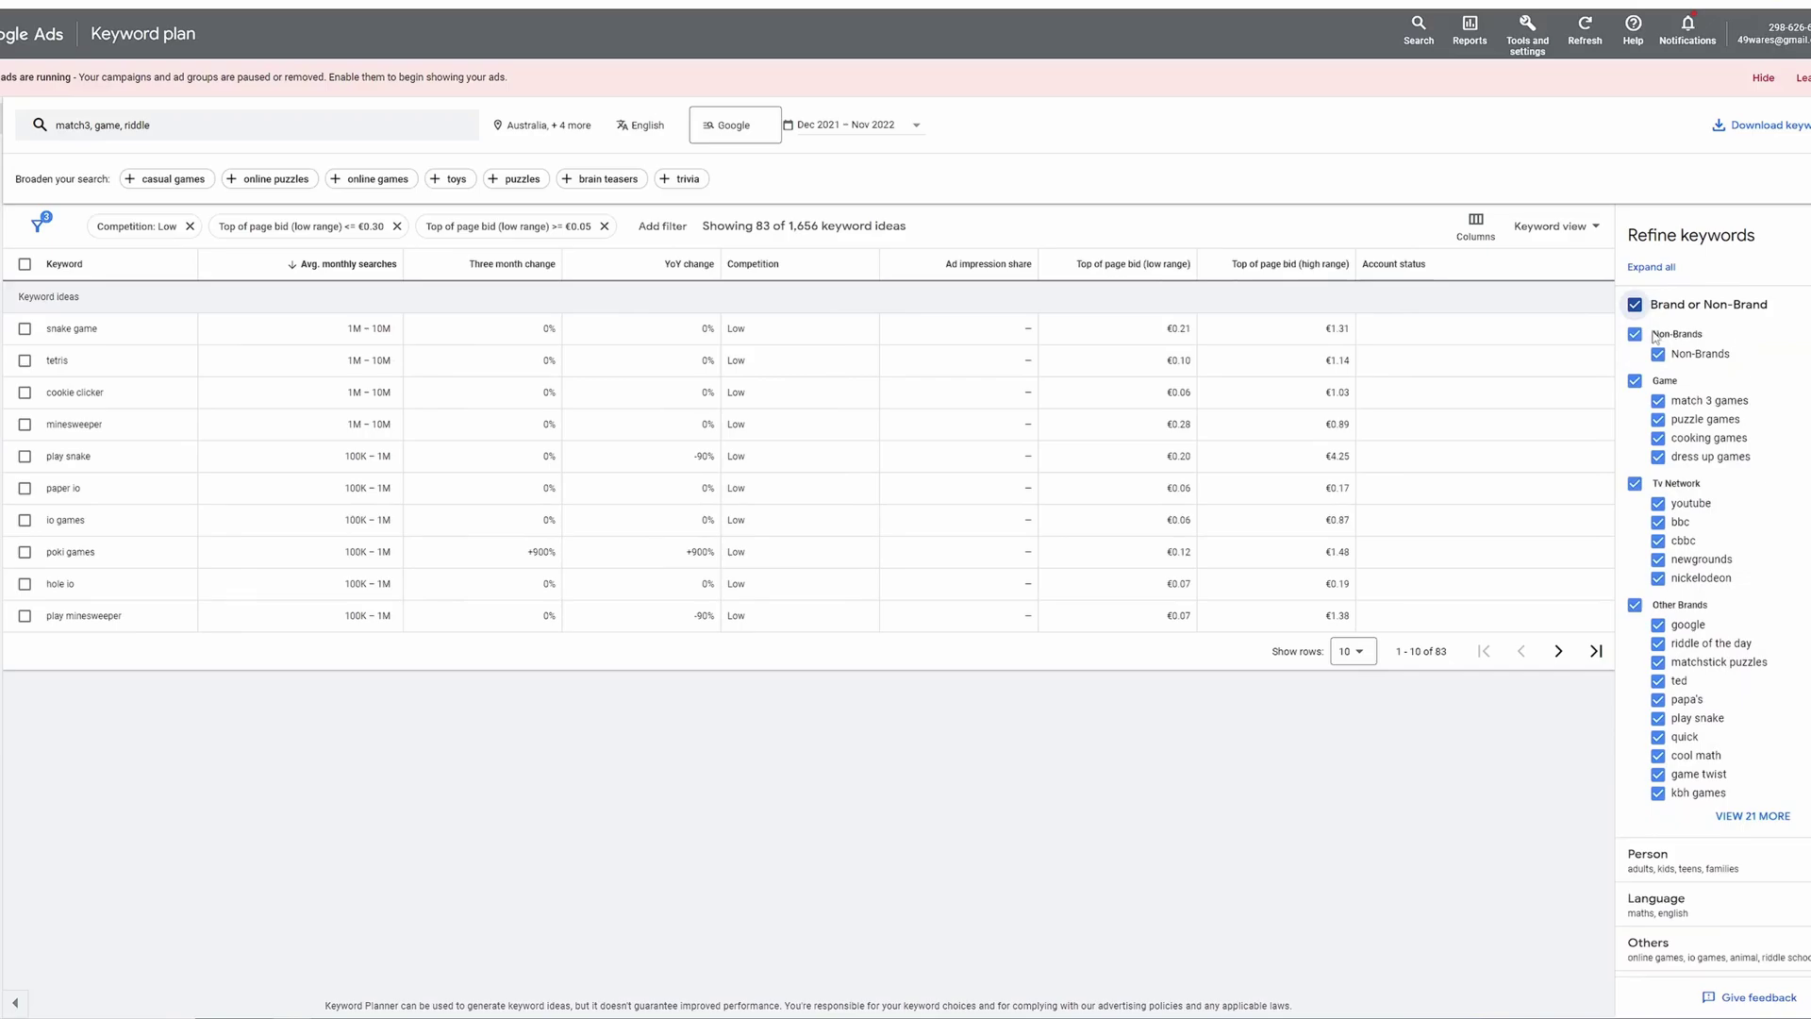
left_click(1634, 482)
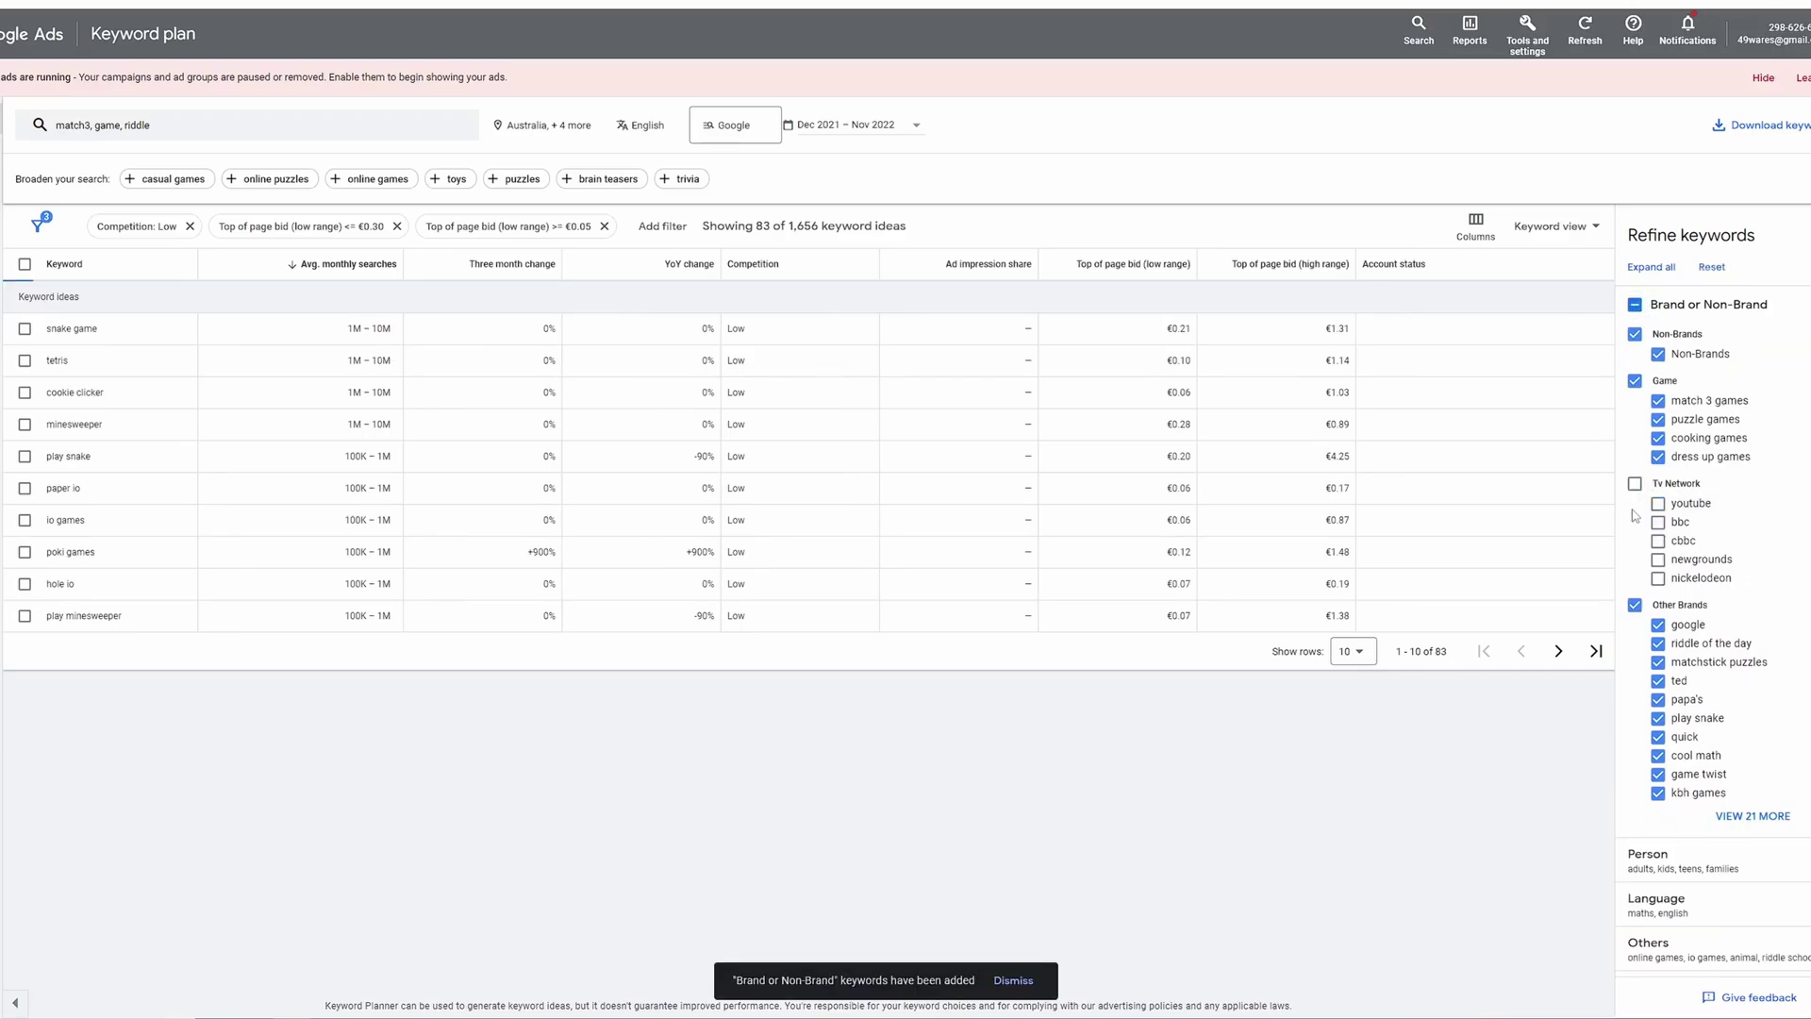
left_click(1634, 605)
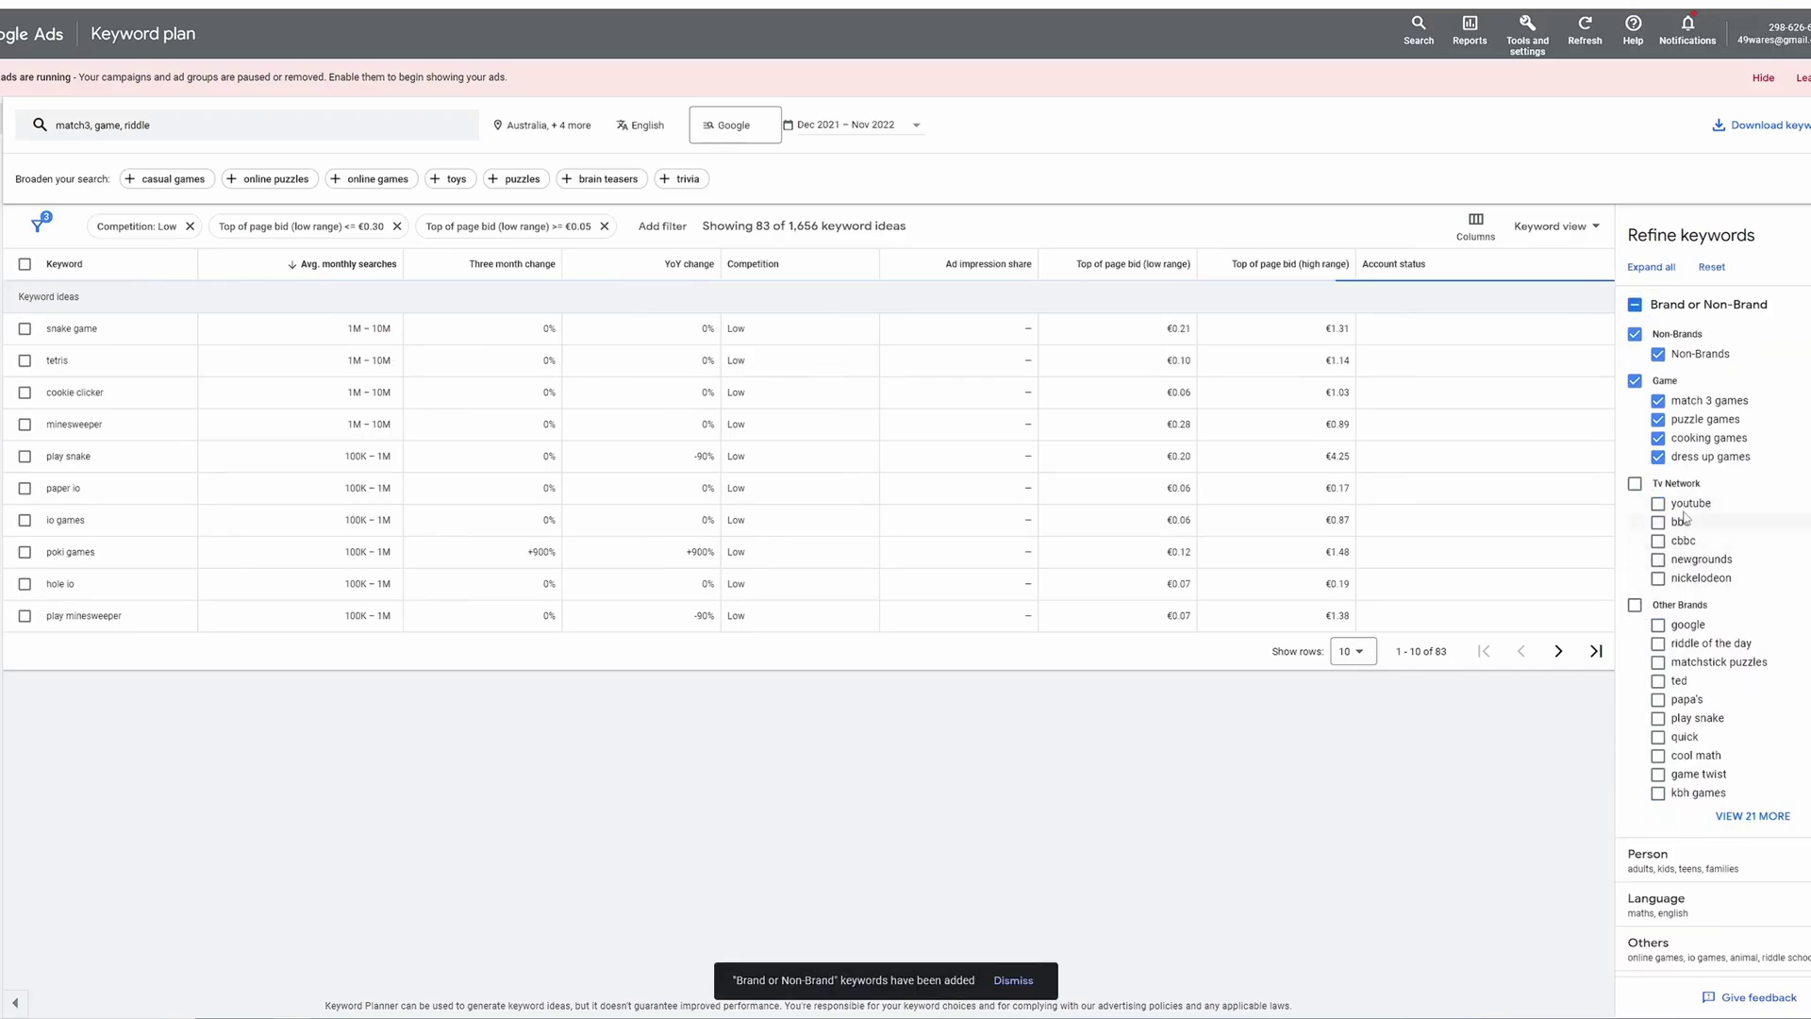
left_click(1634, 335)
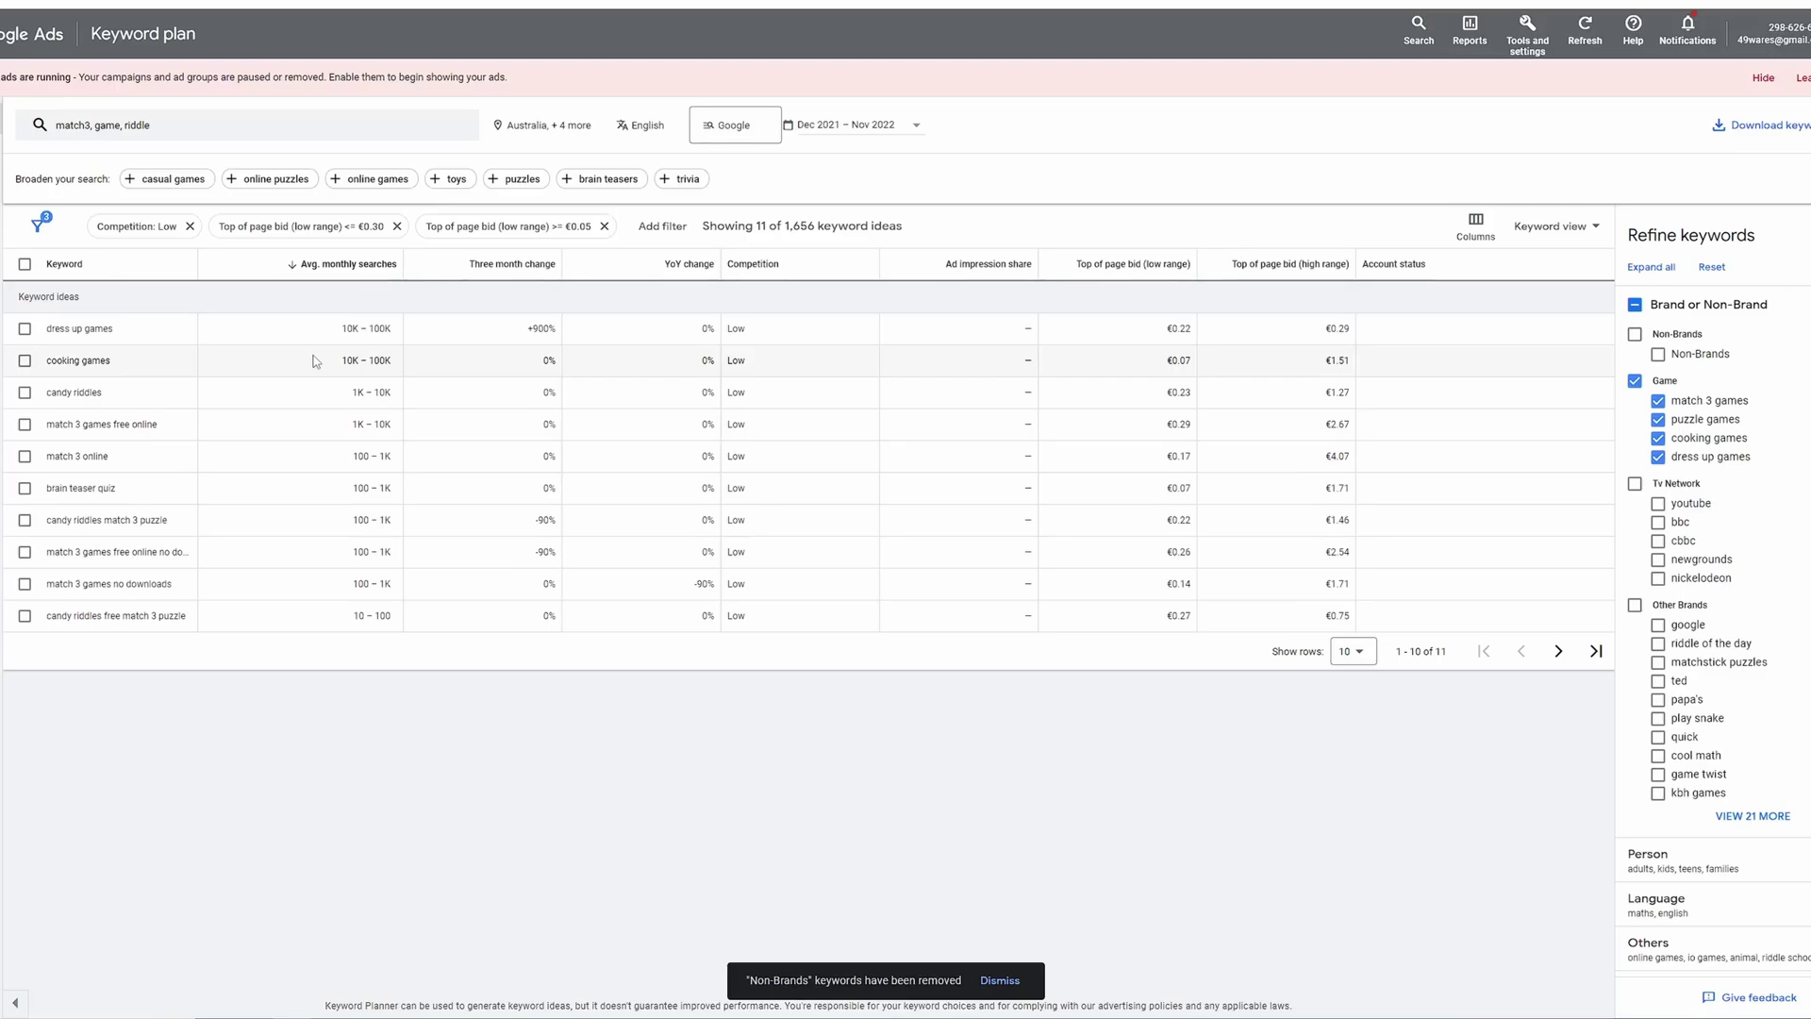
Highlight the cooking games search volume, then clear the selection in the keyword table
left_click_drag(337, 360, 412, 360)
left_click(225, 365)
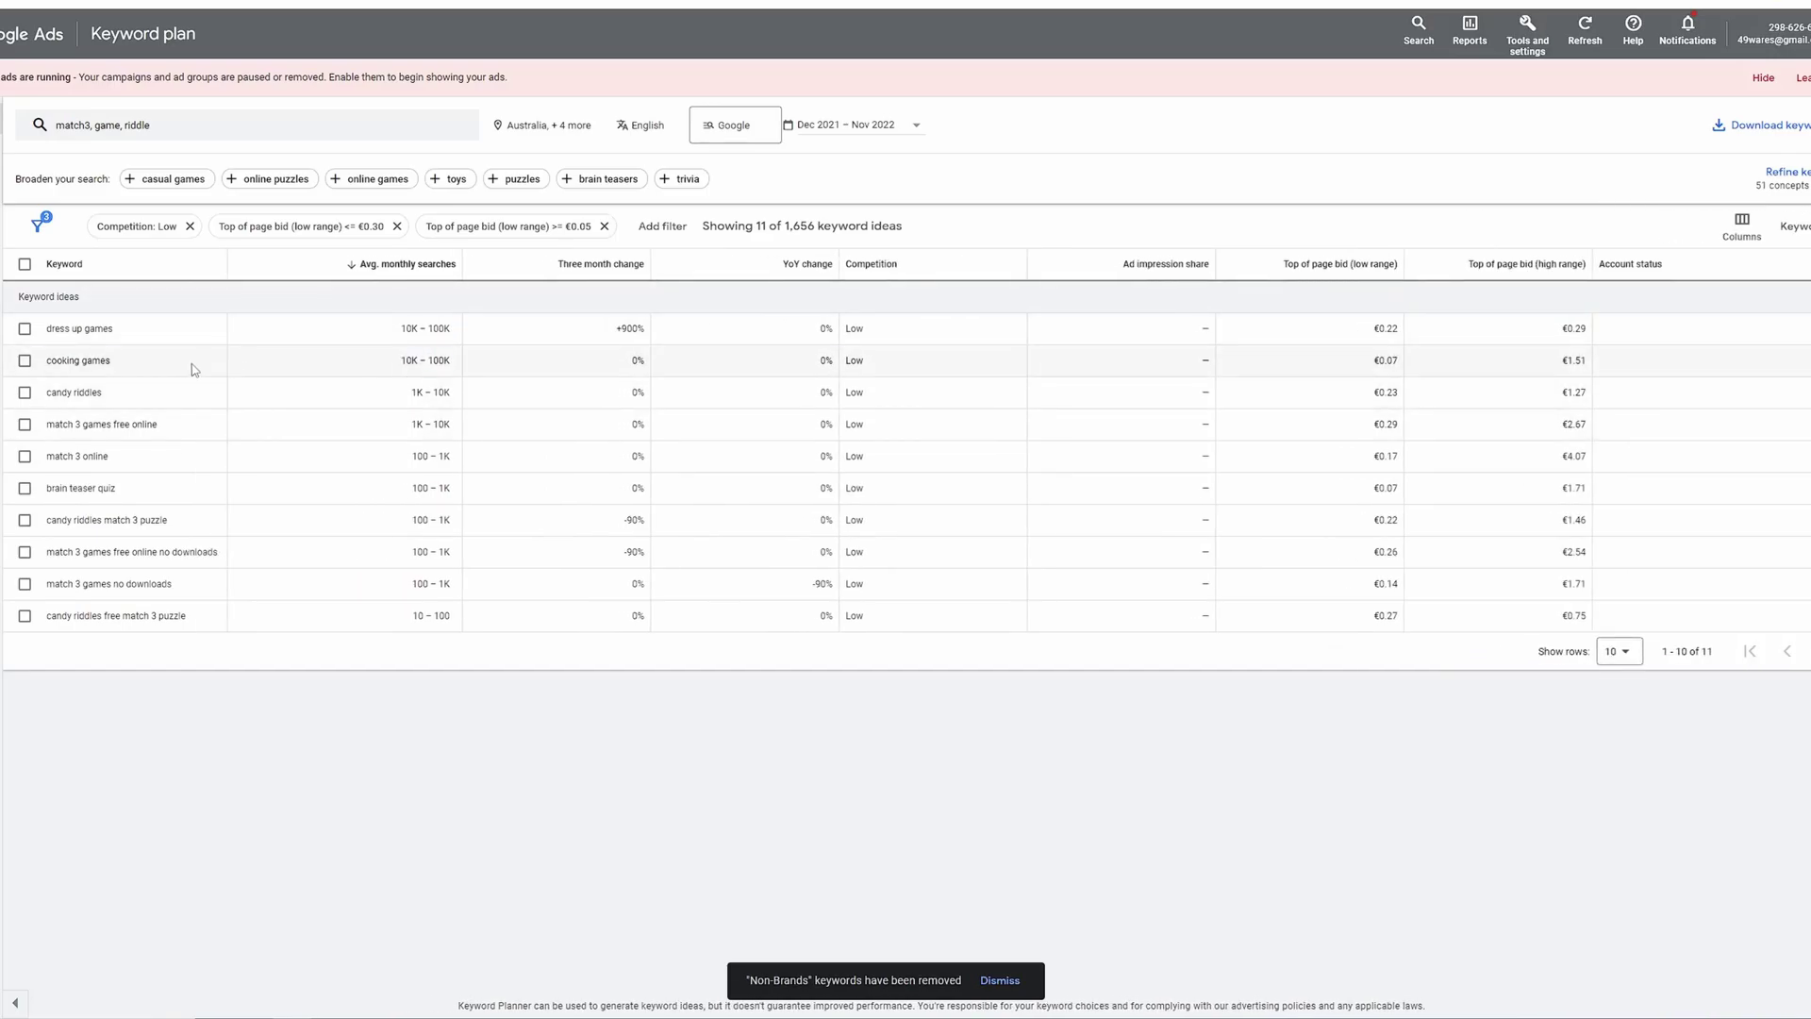